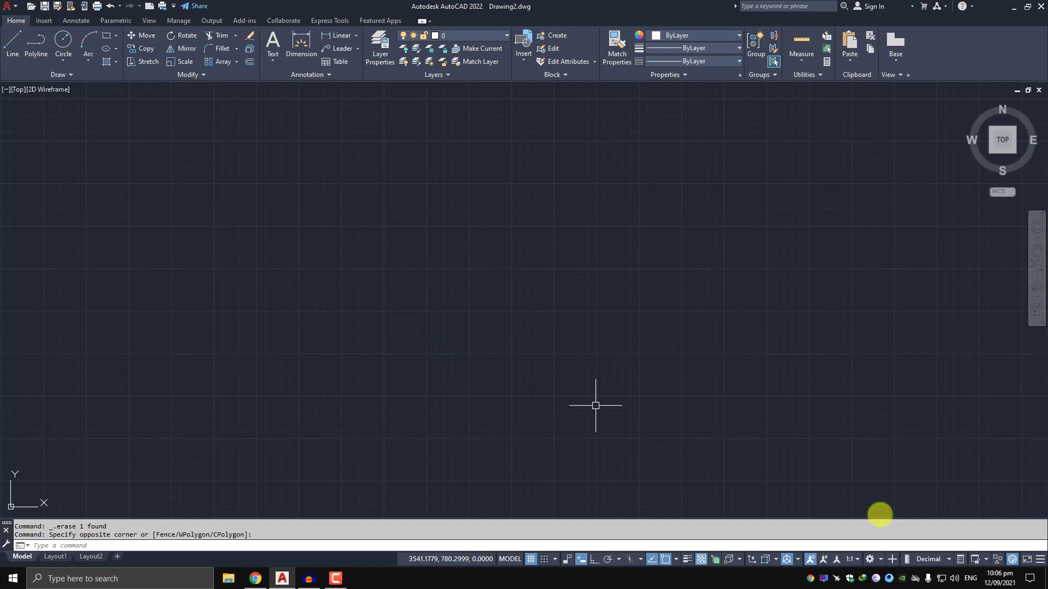
Set the drawing units to Architectural and place a rectangle's first corner
{"action": "left_click", "coordinate": [949, 559]}
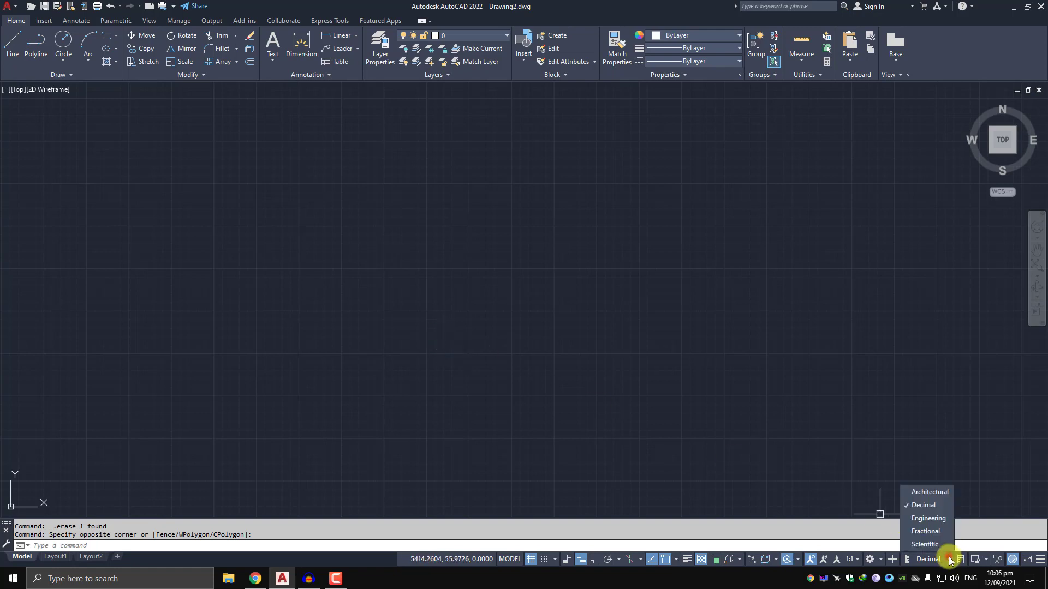
{"action": "left_click", "coordinate": [929, 494]}
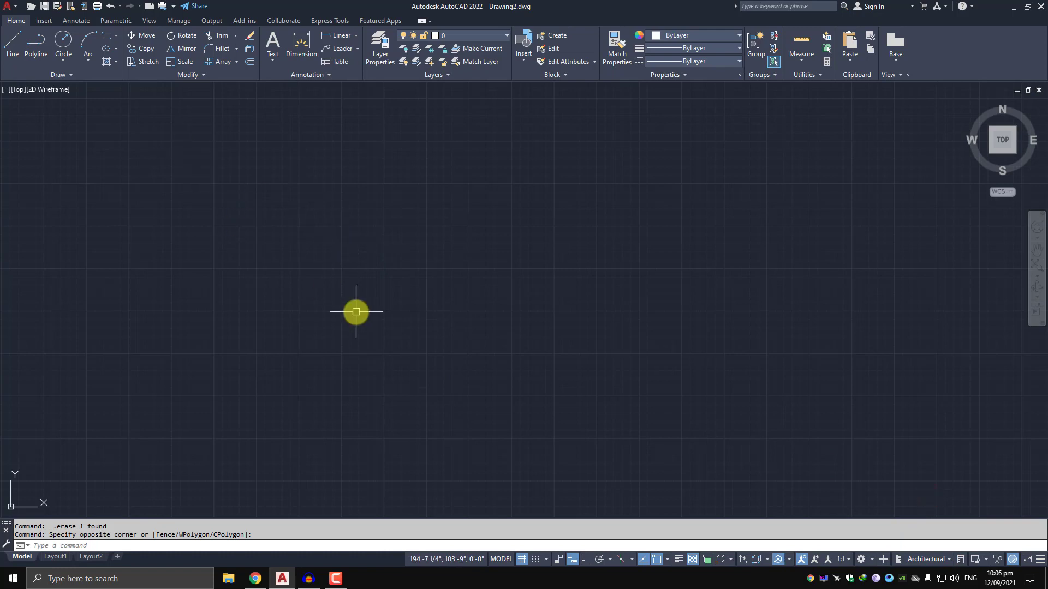
{"action": "type", "text": "rec"}
{"action": "key", "text": "Return"}
{"action": "left_click", "coordinate": [295, 181]}
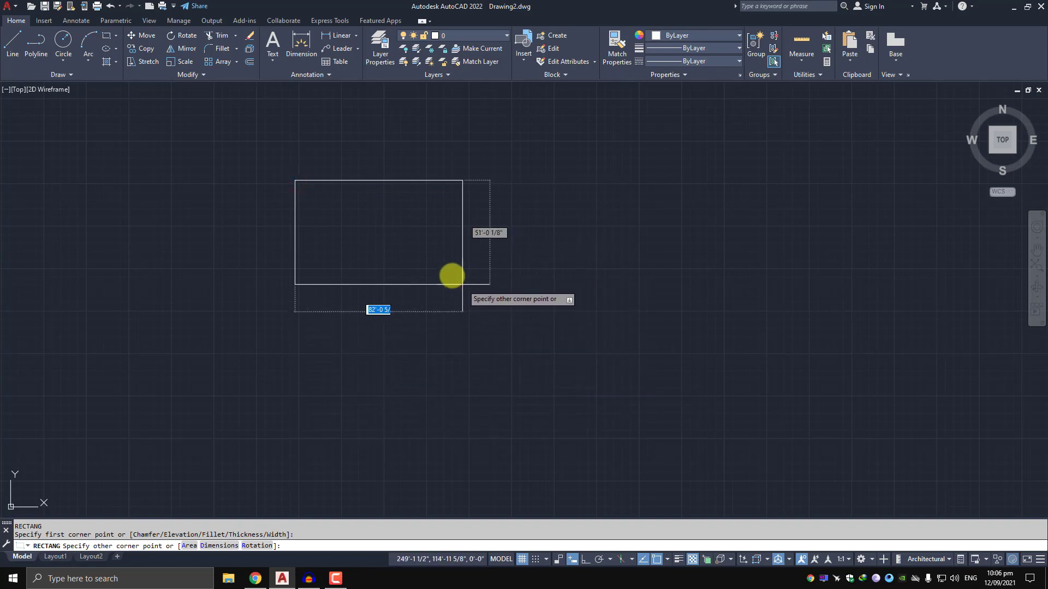
Complete the rectangle at 15' by 10' and zoom in on it
{"action": "middle_click_drag", "start_coordinate": [451, 276], "coordinate": [399, 234]}
{"action": "scroll", "coordinate": [520, 327], "scroll_direction": "up", "scroll_amount": 3}
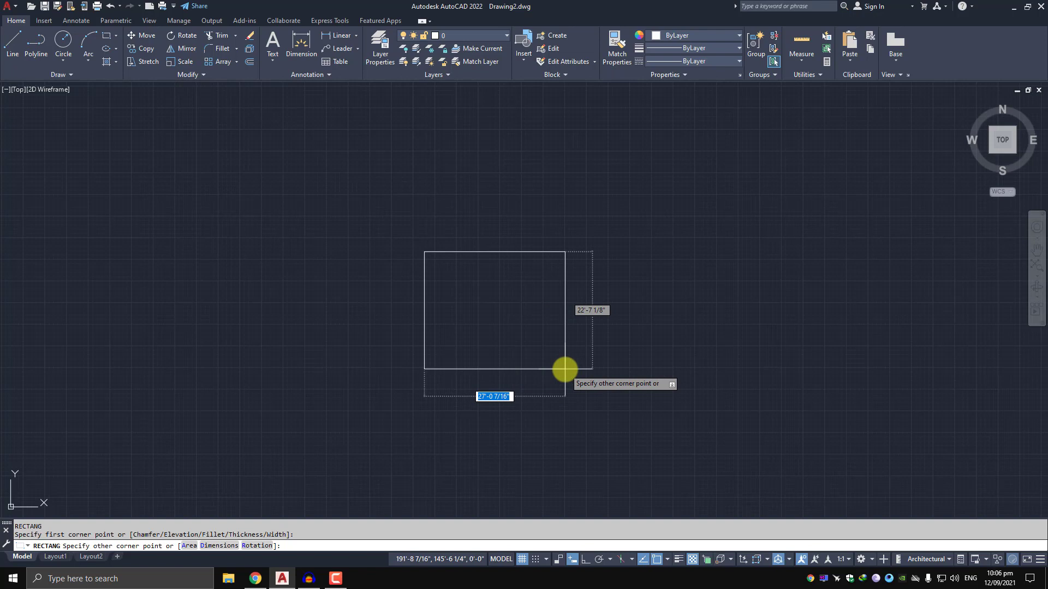
{"action": "type", "text": "15'"}
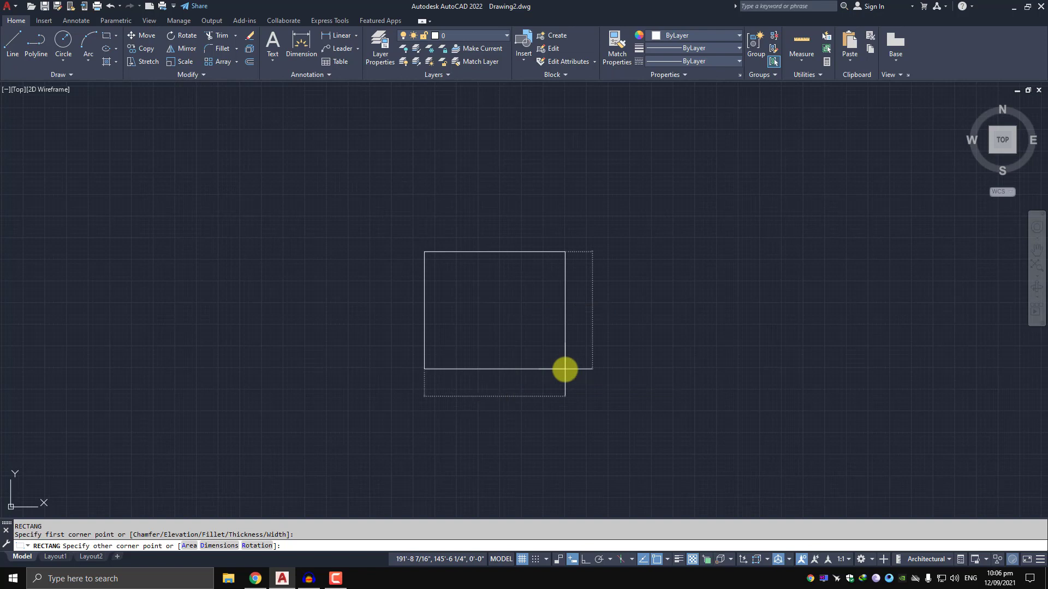
{"action": "key", "text": "Tab"}
{"action": "type", "text": "10'"}
{"action": "key", "text": "Return"}
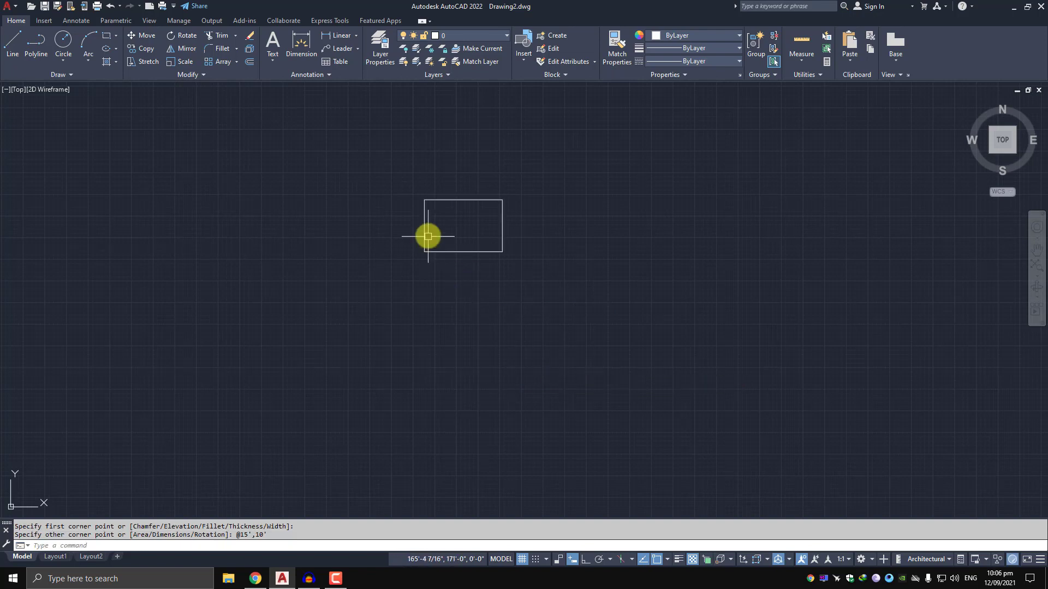
{"action": "scroll", "coordinate": [436, 236], "scroll_direction": "up", "scroll_amount": 6}
{"action": "mouse_move", "coordinate": [534, 238]}
{"action": "middle_mouse_down"}
{"action": "mouse_move", "coordinate": [265, 298]}
{"action": "mouse_move", "coordinate": [477, 310]}
{"action": "mouse_move", "coordinate": [272, 283]}
{"action": "middle_mouse_up"}
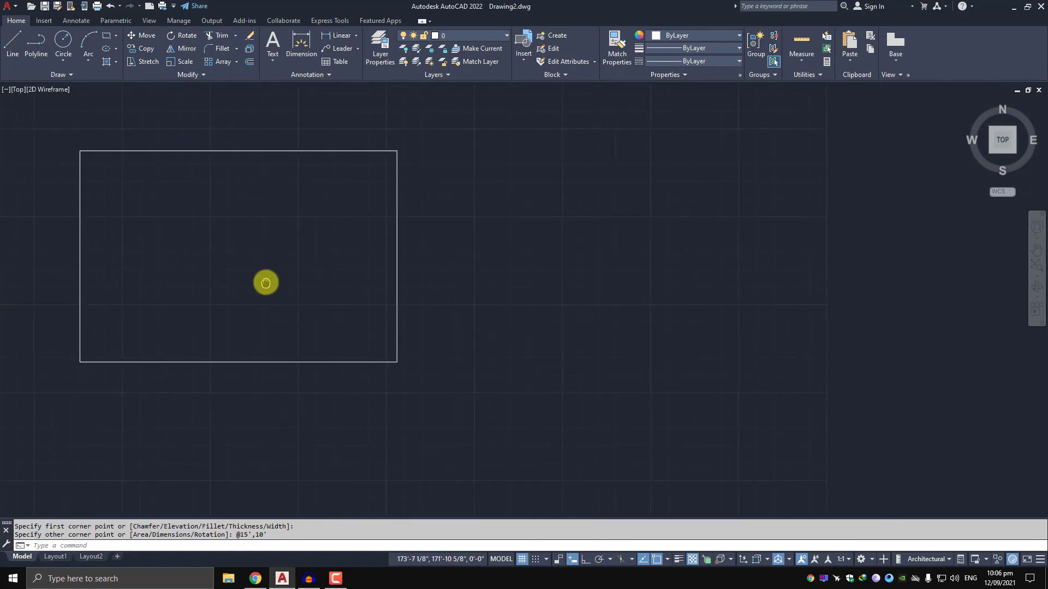
Dismiss the Hatch dropdown and start HATCH with the H alias instead
{"action": "left_click", "coordinate": [118, 64]}
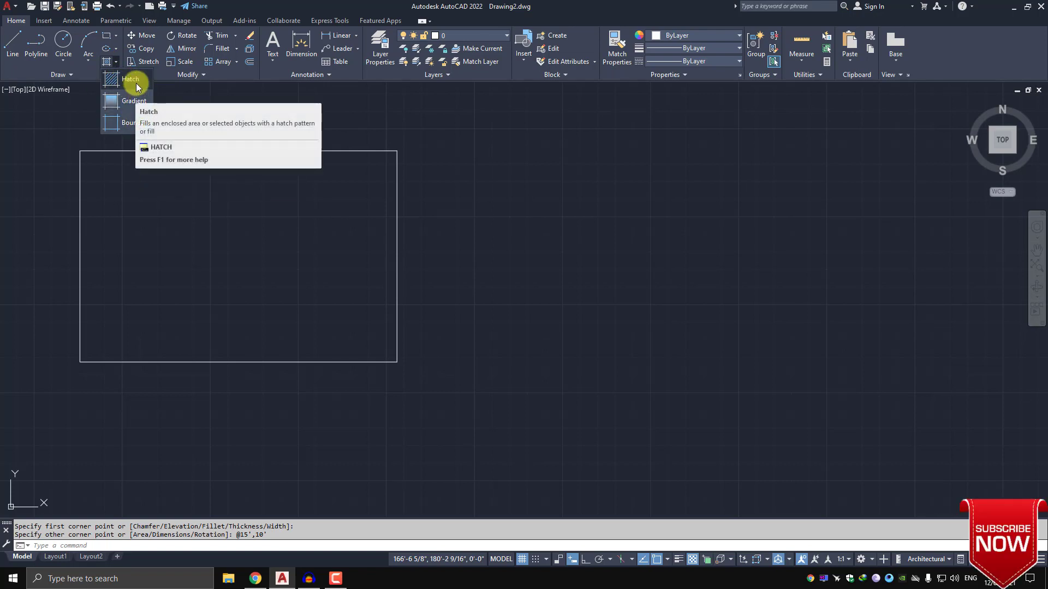
{"action": "left_click", "coordinate": [595, 290]}
{"action": "type", "text": "h"}
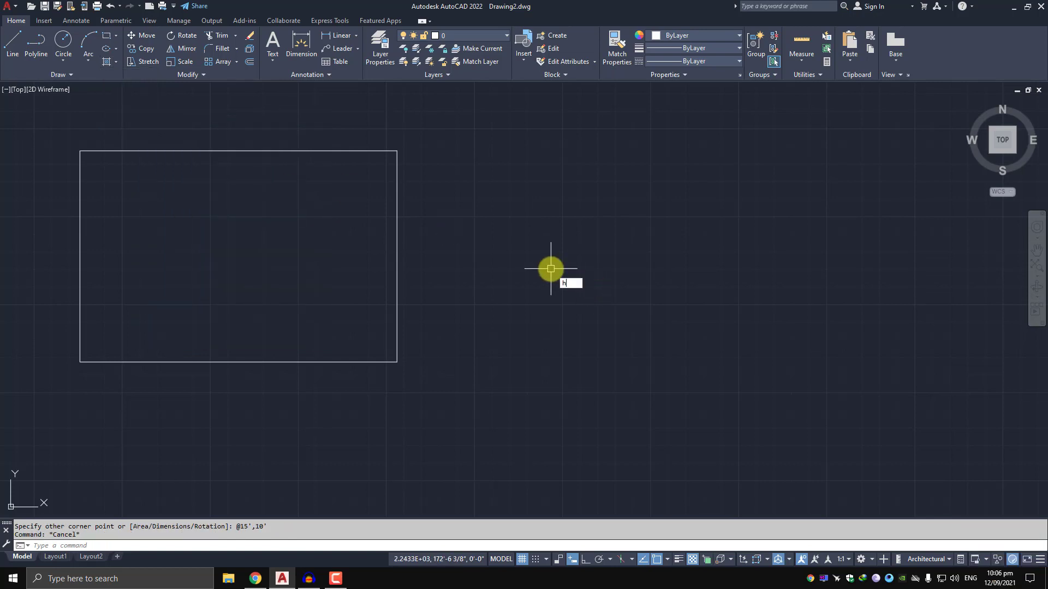
{"action": "key", "text": "Return"}
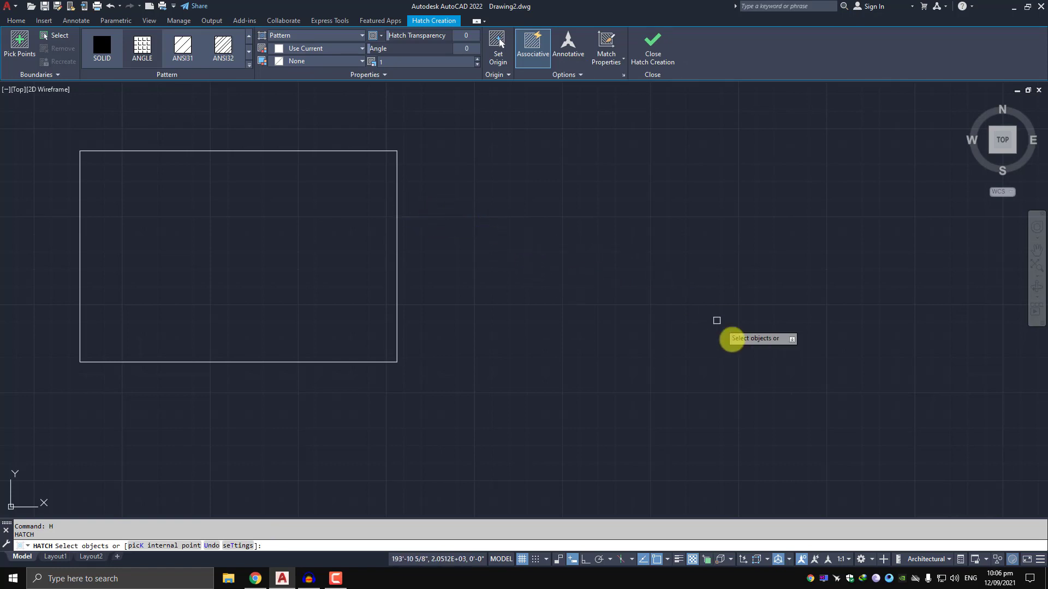
Pick the rectangle as the hatch boundary and turn the grid off with F7
{"action": "middle_click_drag", "start_coordinate": [480, 284], "coordinate": [665, 356]}
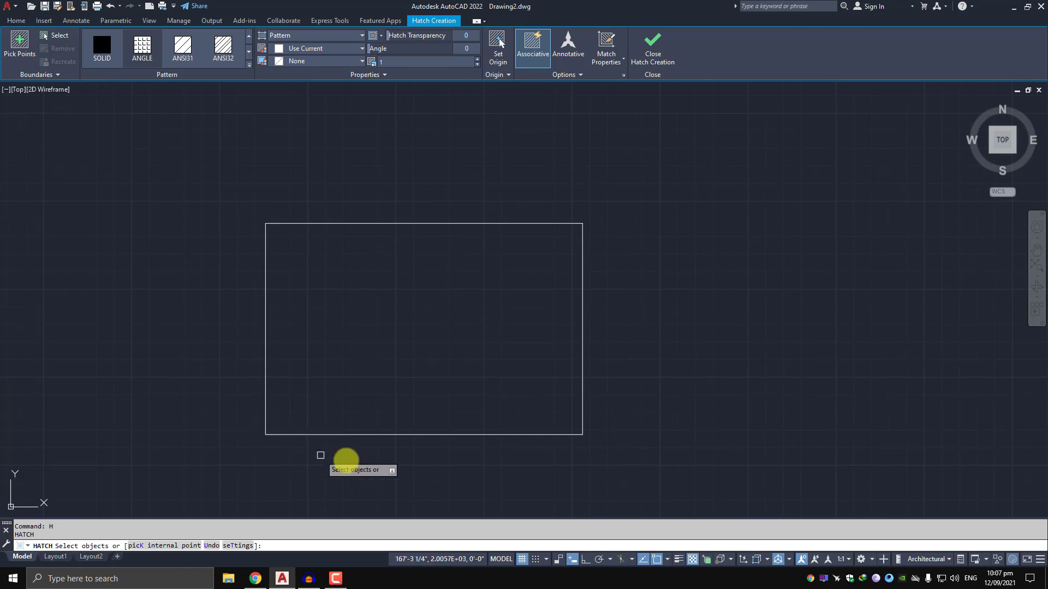
{"action": "left_click", "coordinate": [582, 386]}
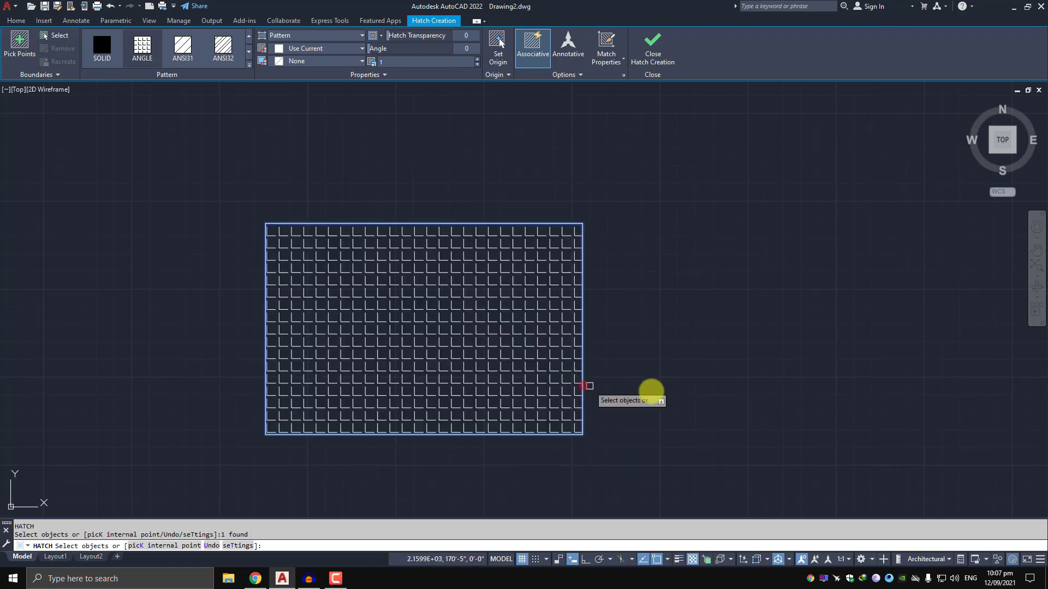
{"action": "scroll", "coordinate": [366, 304], "scroll_direction": "up", "scroll_amount": 2}
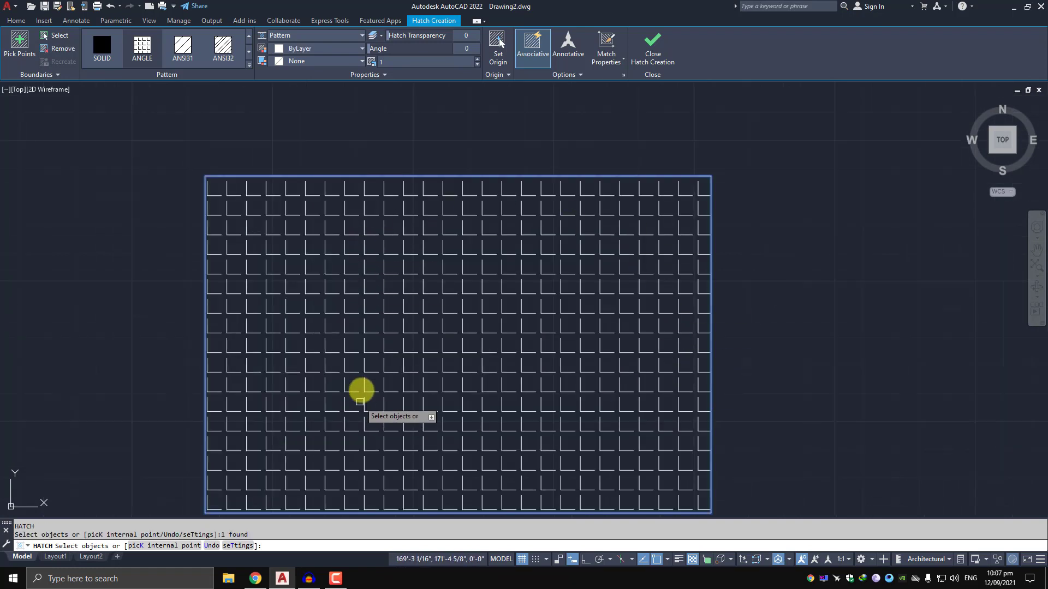
{"action": "middle_click_drag", "start_coordinate": [360, 401], "coordinate": [359, 354]}
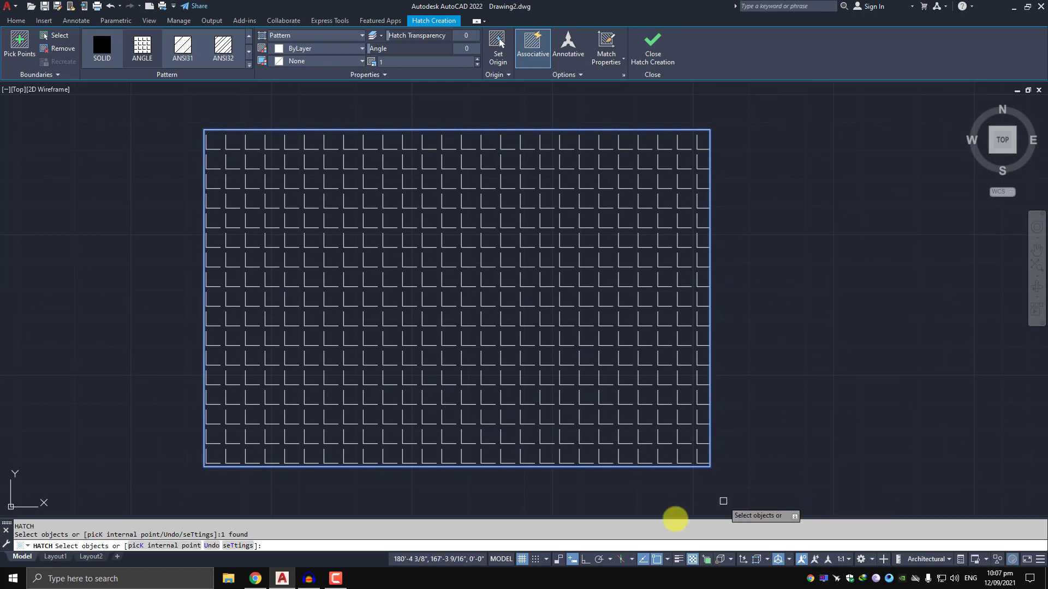
{"action": "key", "text": "F7"}
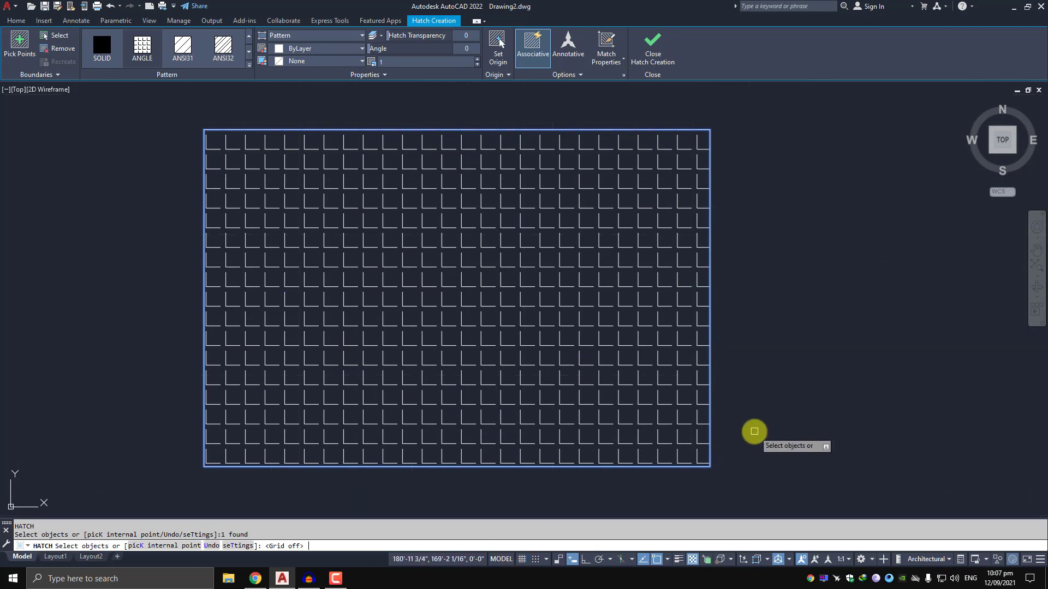
{"action": "middle_click_drag", "start_coordinate": [368, 240], "coordinate": [393, 241]}
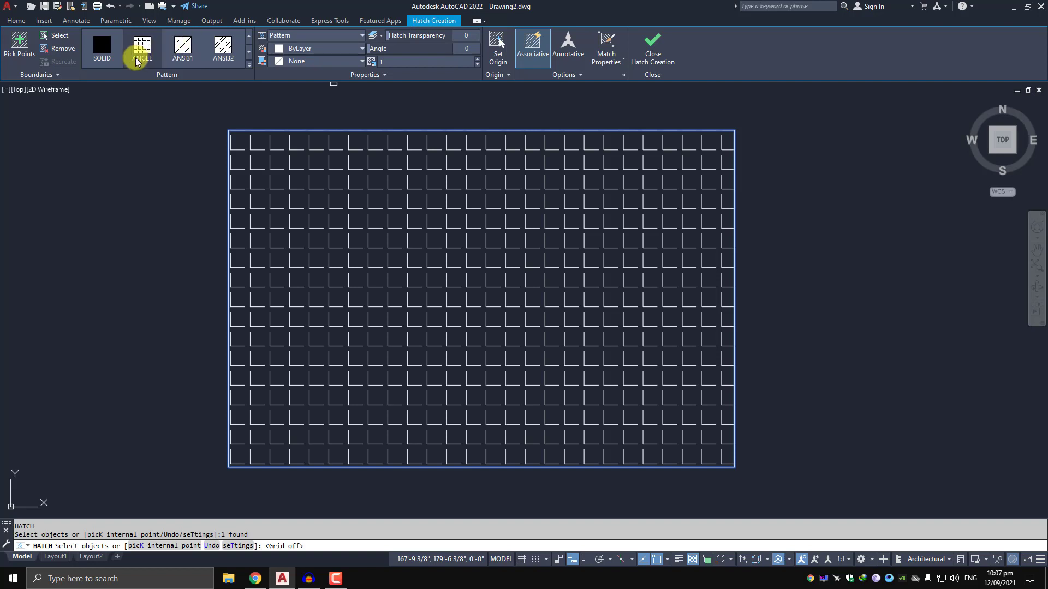
Pick ANSI31 from the expanded Pattern gallery for the rectangle's hatch
{"action": "left_click", "coordinate": [250, 66]}
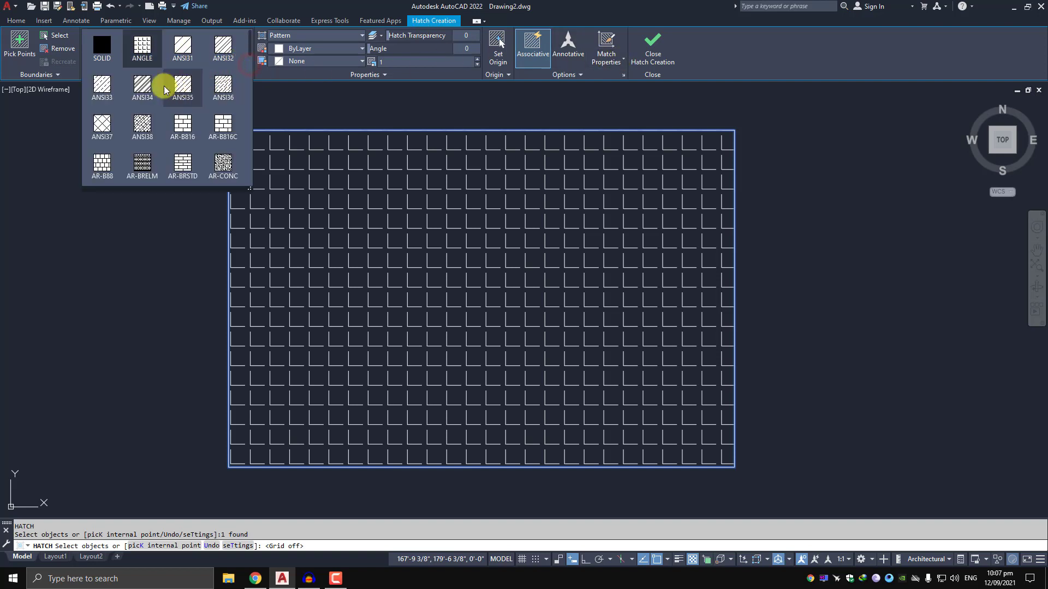
{"action": "left_click_drag", "start_coordinate": [251, 49], "coordinate": [251, 97]}
{"action": "scroll", "coordinate": [250, 96], "scroll_direction": "up", "scroll_amount": 1}
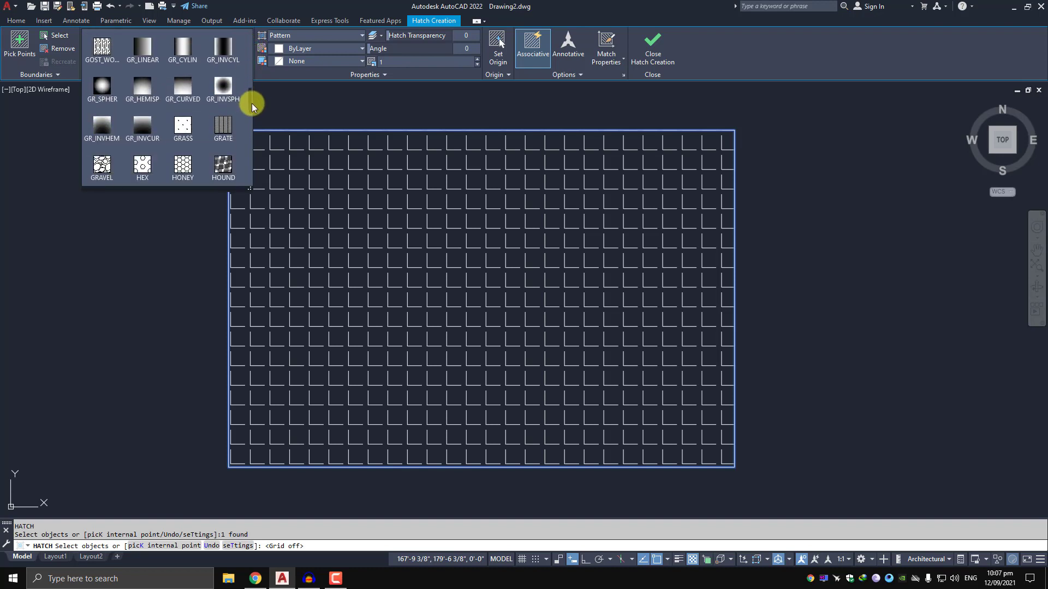
{"action": "scroll", "coordinate": [251, 103], "scroll_direction": "up", "scroll_amount": 1}
{"action": "scroll", "coordinate": [251, 108], "scroll_direction": "up", "scroll_amount": 2}
{"action": "scroll", "coordinate": [244, 76], "scroll_direction": "up", "scroll_amount": 1}
{"action": "scroll", "coordinate": [243, 65], "scroll_direction": "up", "scroll_amount": 2}
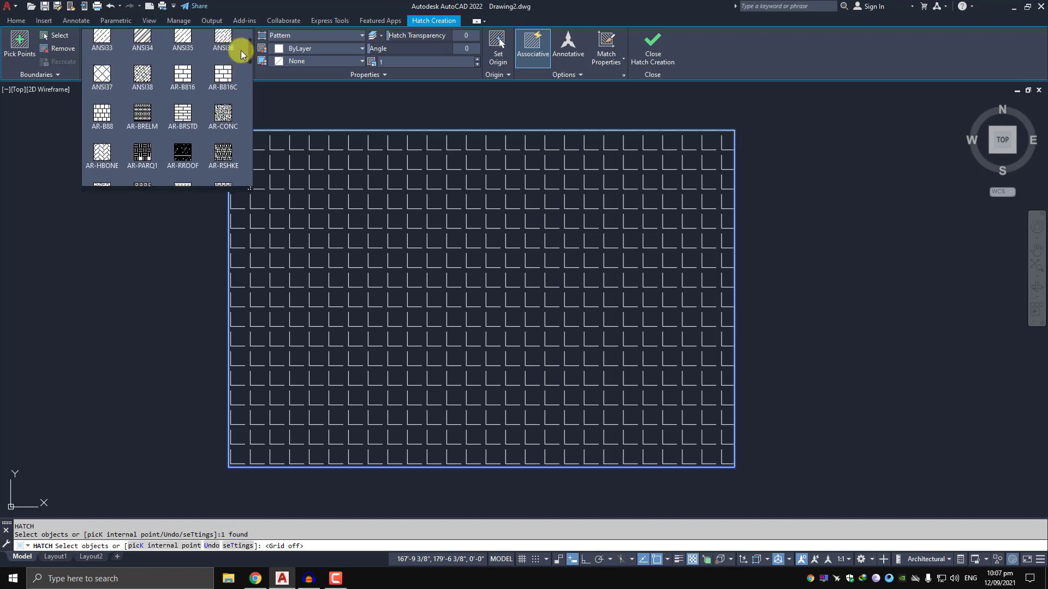
{"action": "scroll", "coordinate": [241, 50], "scroll_direction": "up", "scroll_amount": 1}
{"action": "left_click", "coordinate": [181, 53]}
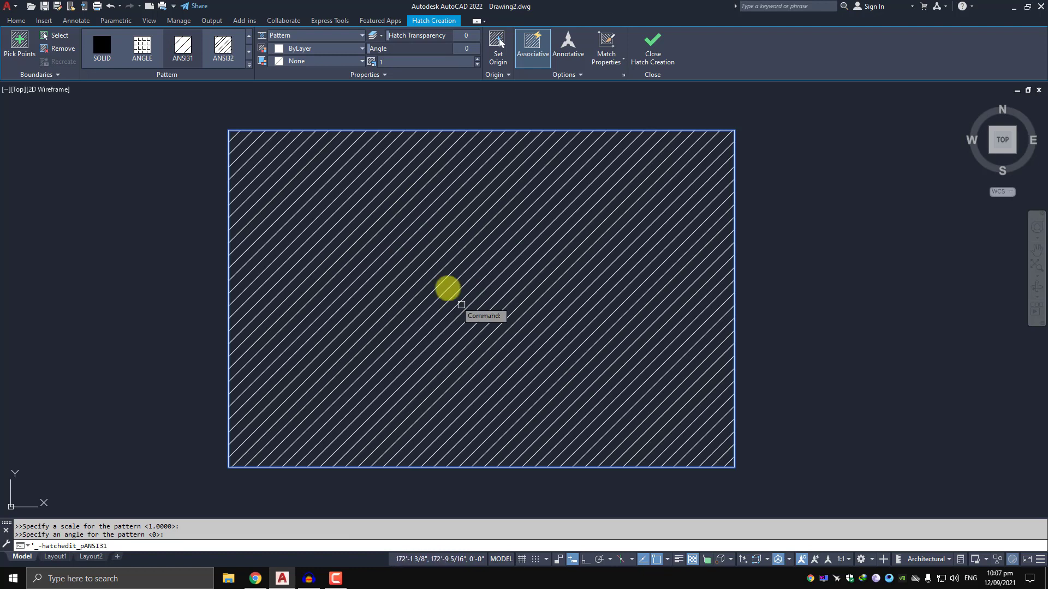
Try the ANSI32, ANSI36, ANSI35, ANSI34 and ANSI33 hatch patterns
{"action": "left_click", "coordinate": [223, 43]}
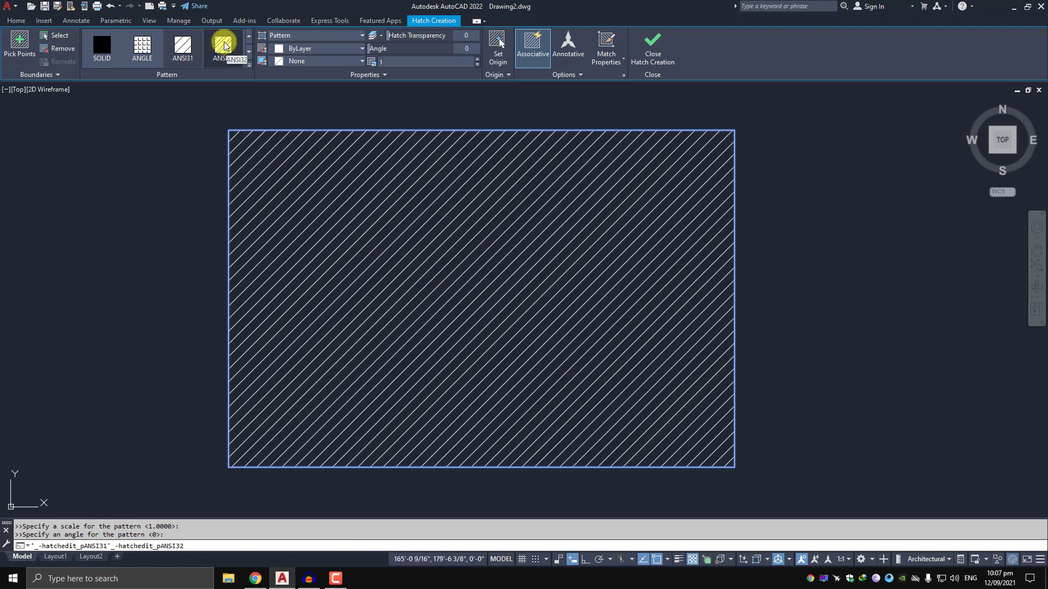
{"action": "scroll", "coordinate": [224, 47], "scroll_direction": "down", "scroll_amount": 1}
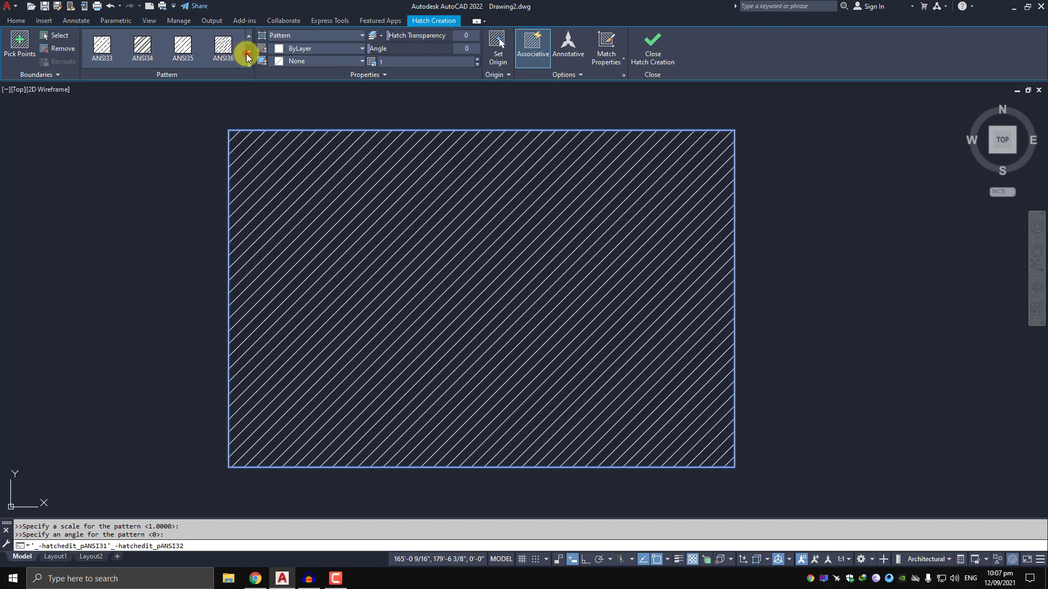
{"action": "left_click", "coordinate": [219, 53]}
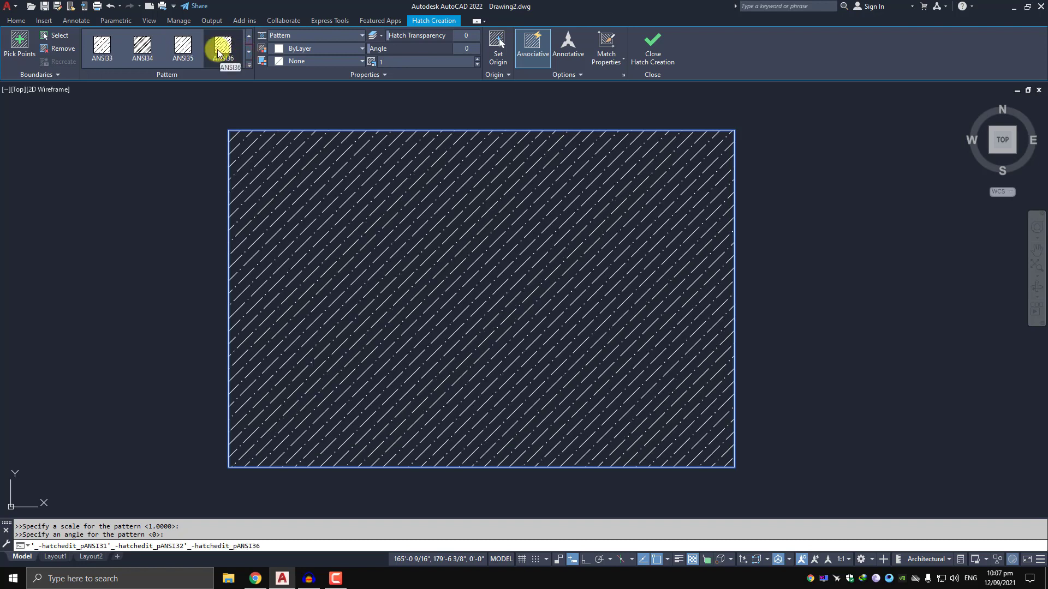
{"action": "left_click", "coordinate": [186, 51]}
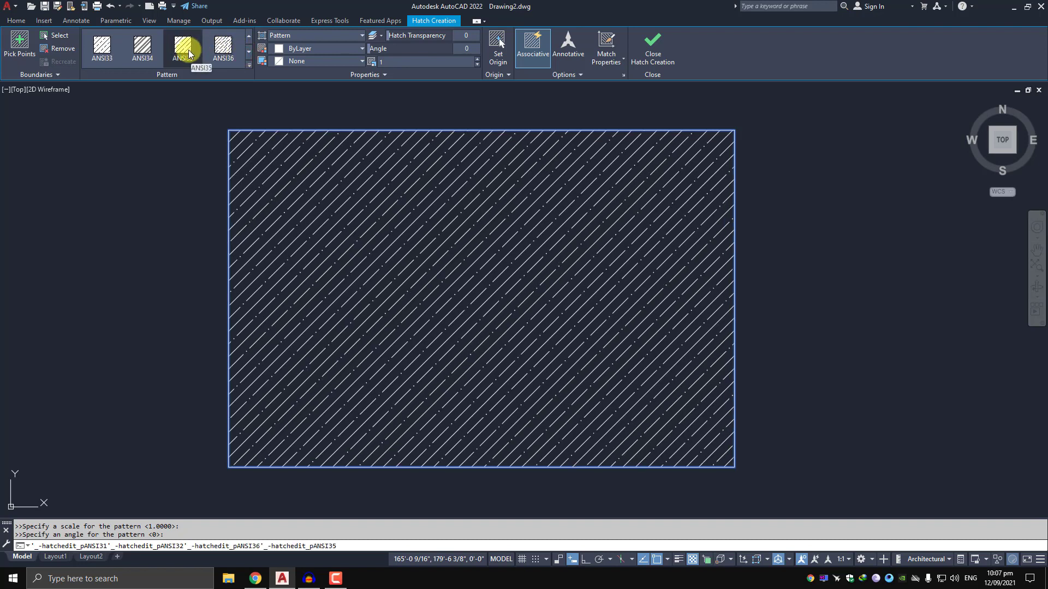
{"action": "left_click", "coordinate": [145, 49]}
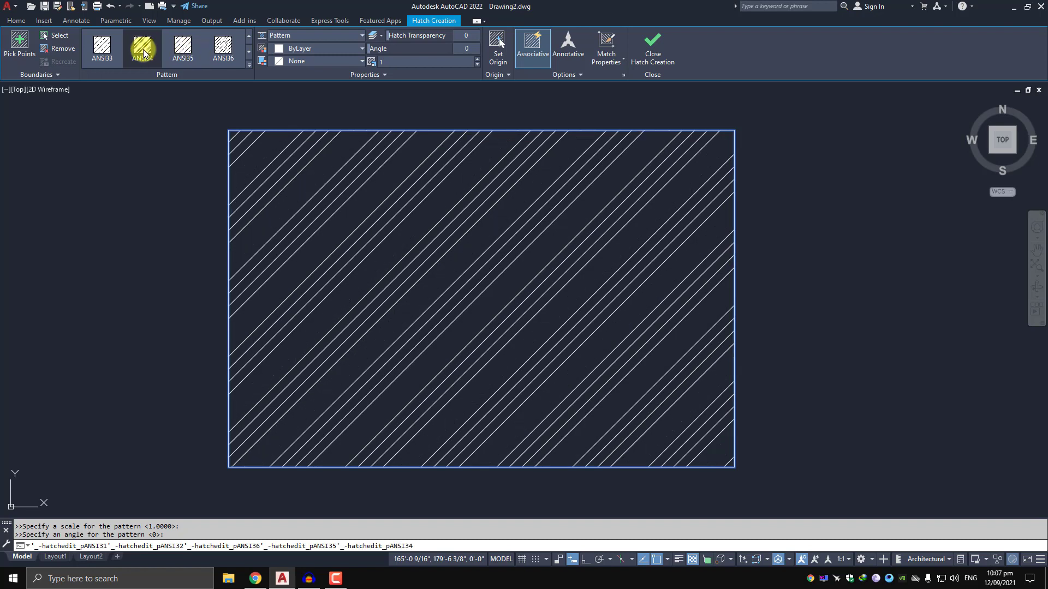
{"action": "left_click", "coordinate": [108, 53]}
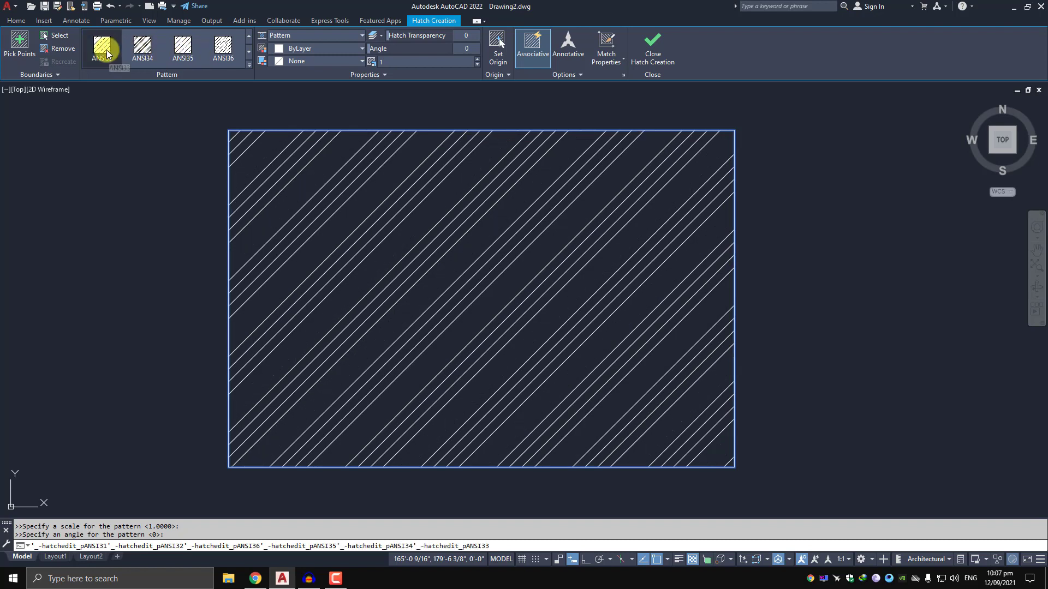
Try AR-B816 and ANSI31, then settle on the AR-BRSTD brick pattern
{"action": "left_click", "coordinate": [250, 64]}
{"action": "left_click", "coordinate": [183, 126]}
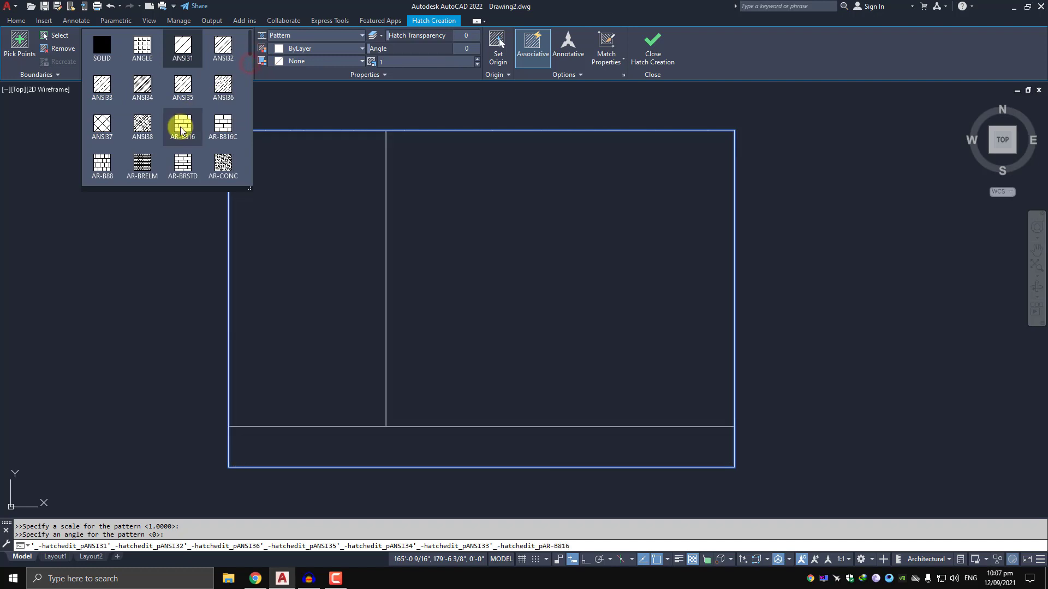
{"action": "left_click", "coordinate": [197, 49]}
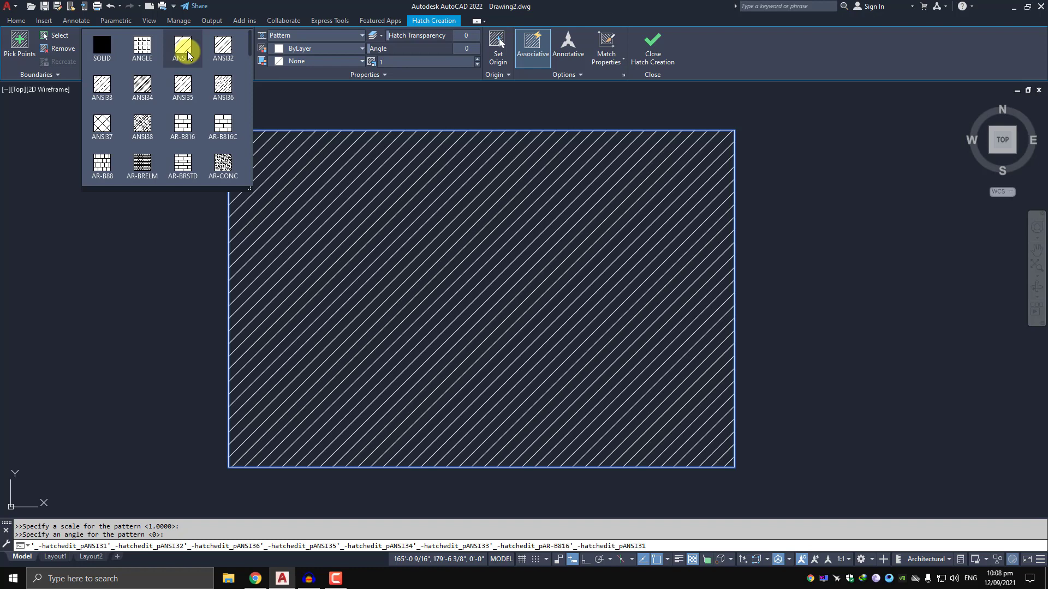
{"action": "left_click", "coordinate": [184, 158]}
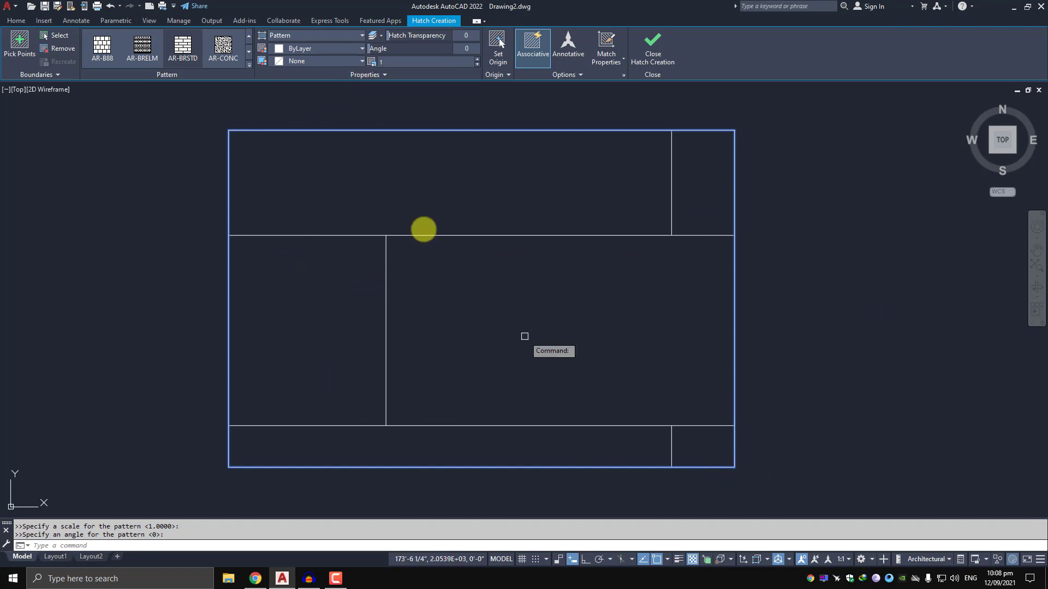
Set the hatch scale to 0.1 and browse the Pattern gallery rows
{"action": "left_click", "coordinate": [392, 61]}
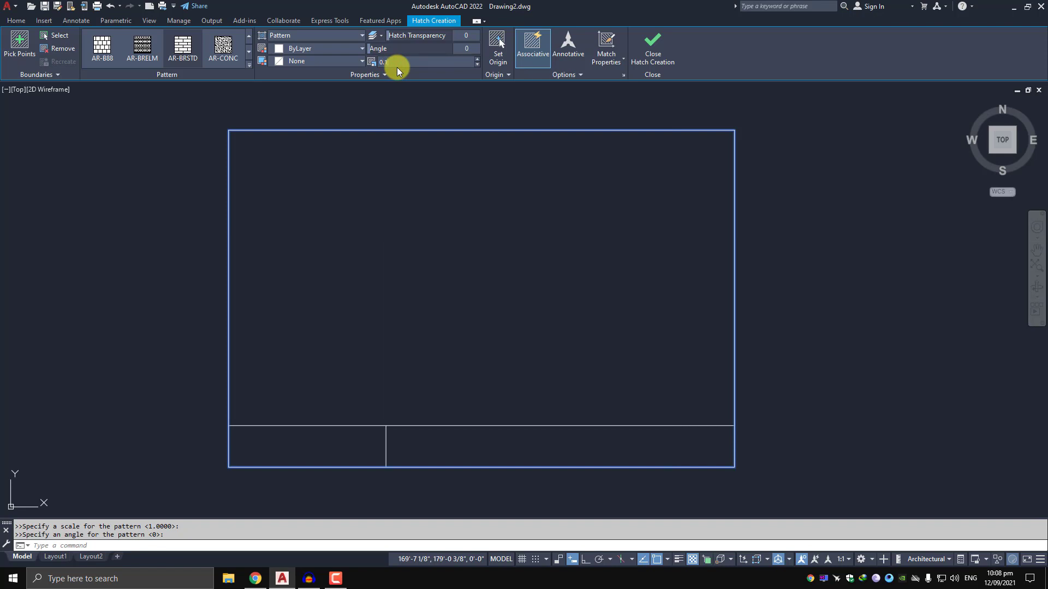
{"action": "type", "text": "1"}
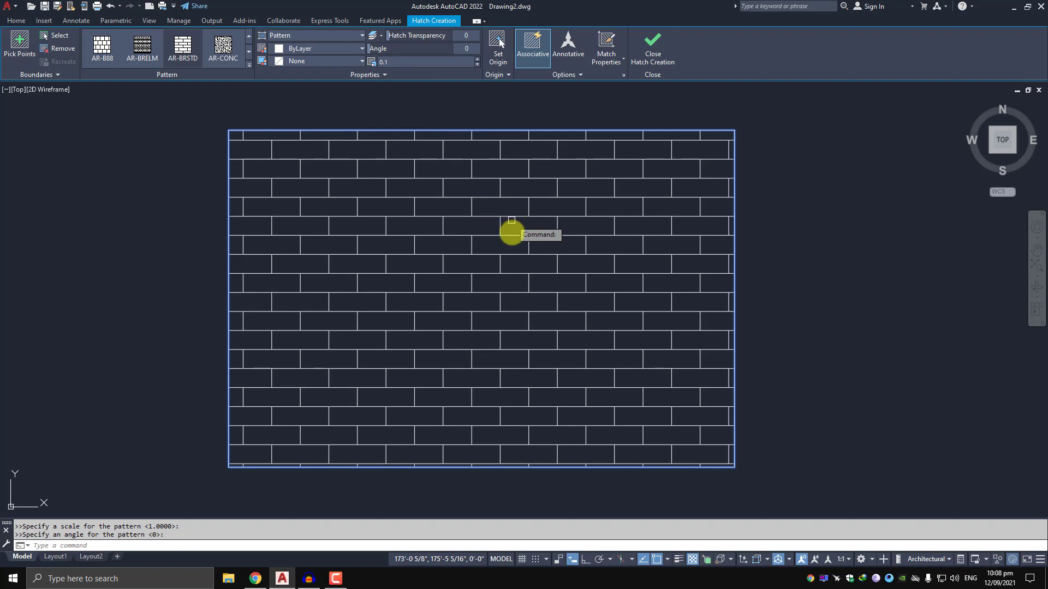
{"action": "left_click", "coordinate": [249, 52]}
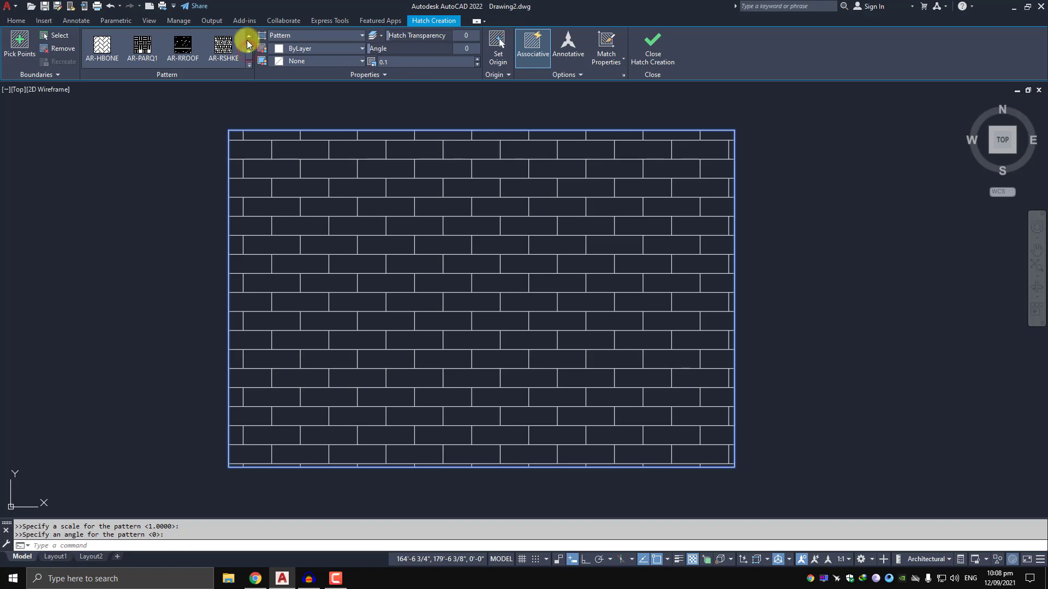
{"action": "left_click", "coordinate": [249, 36]}
{"action": "left_click", "coordinate": [249, 53]}
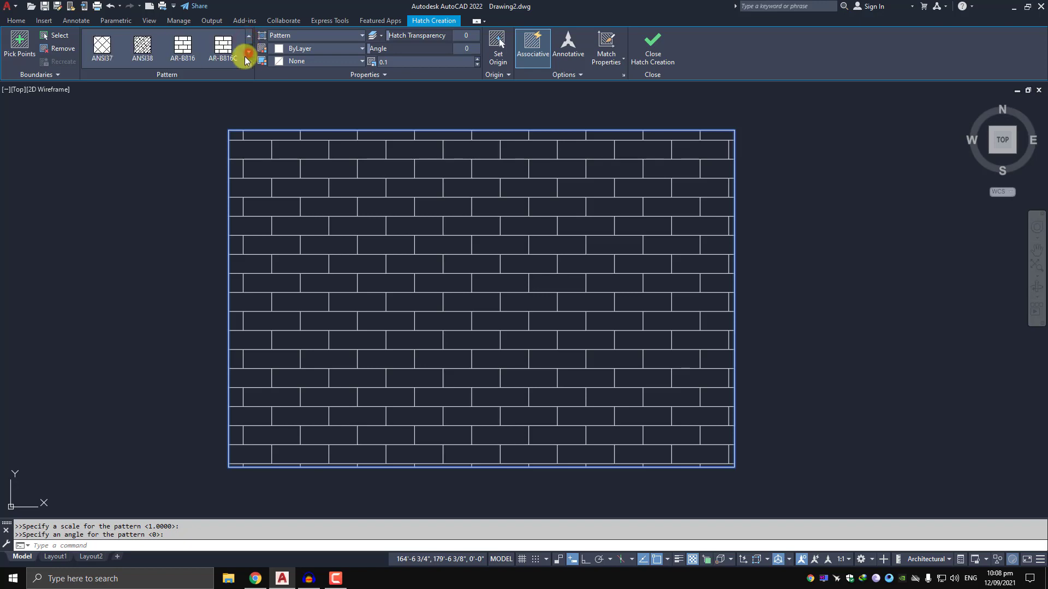
{"action": "left_click", "coordinate": [250, 64]}
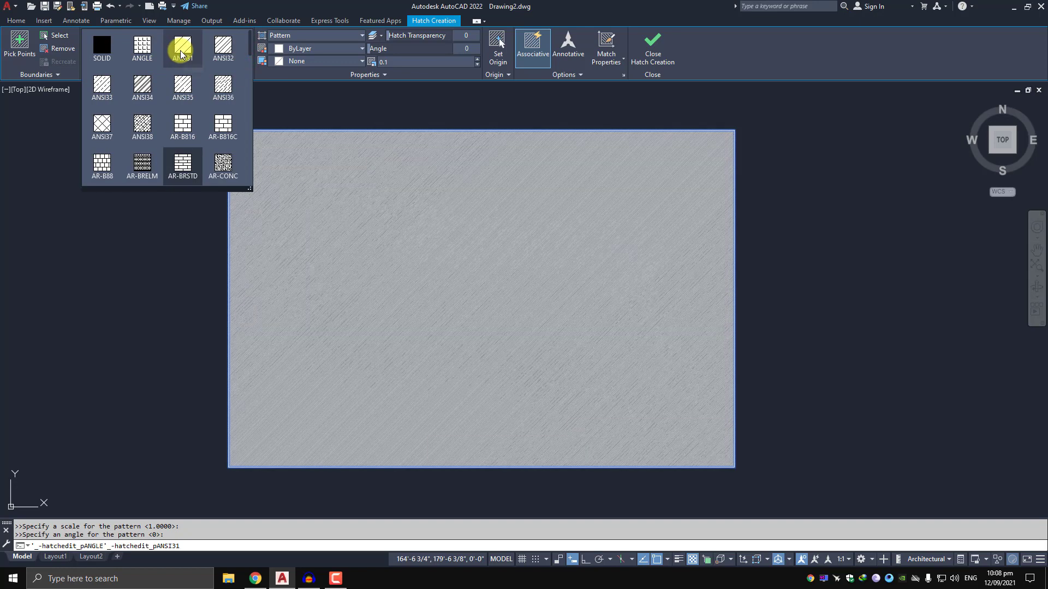
Pick ANSI31 in the expanded gallery, keeping the dense 0.1 scale
{"action": "left_click", "coordinate": [181, 53]}
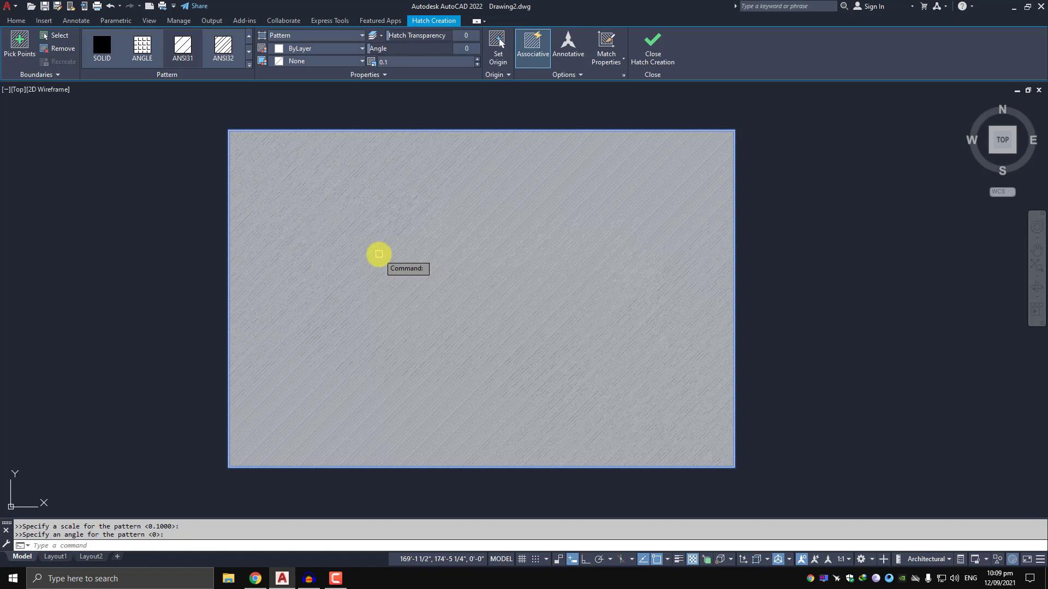
Change the hatch scale to 10, then back to 1
{"action": "left_click", "coordinate": [400, 61]}
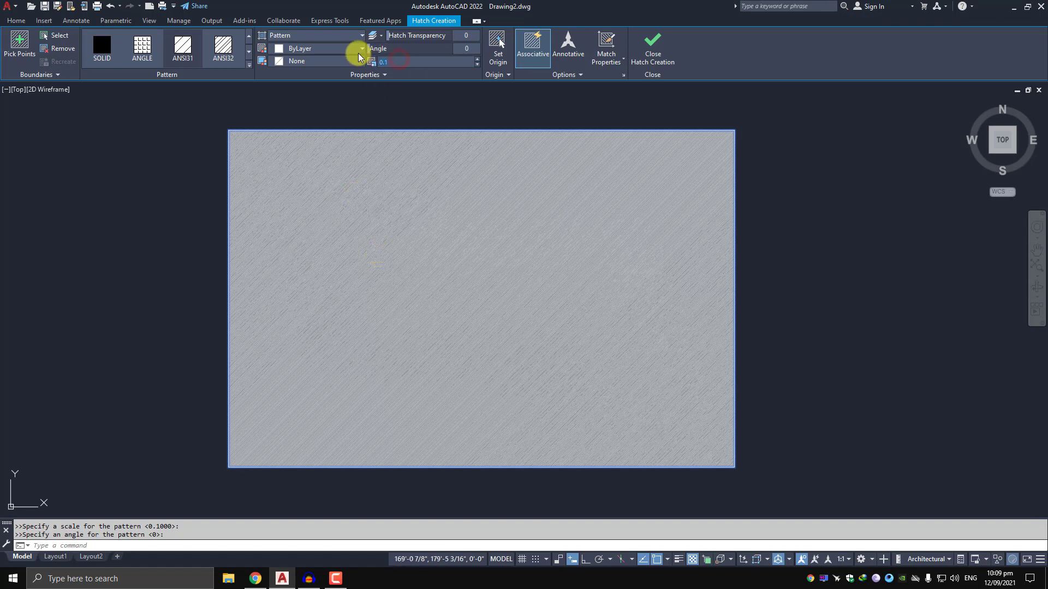
{"action": "type", "text": "10"}
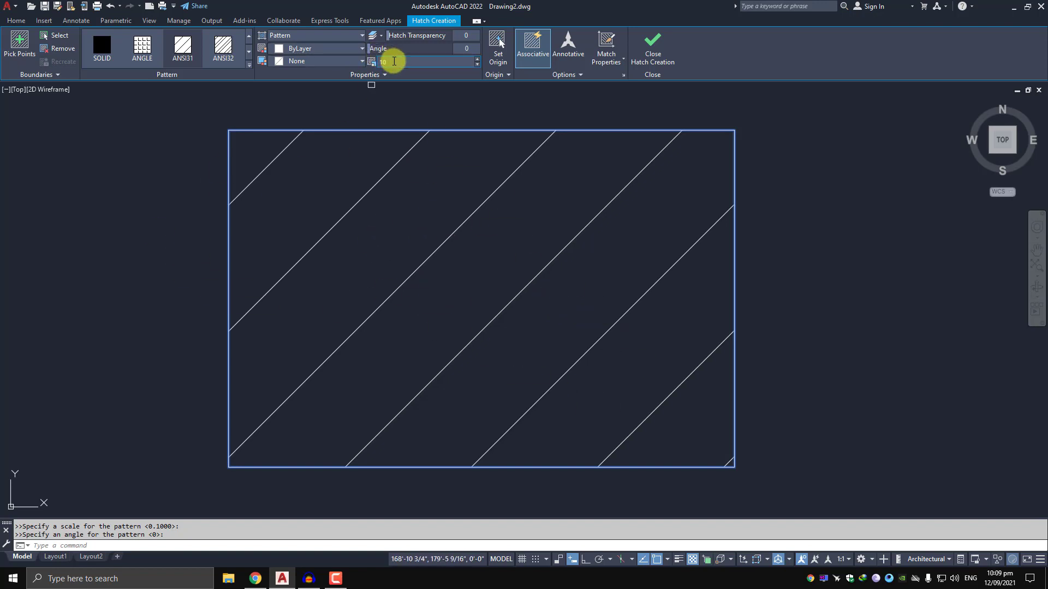
{"action": "left_click", "coordinate": [393, 61]}
{"action": "type", "text": "1"}
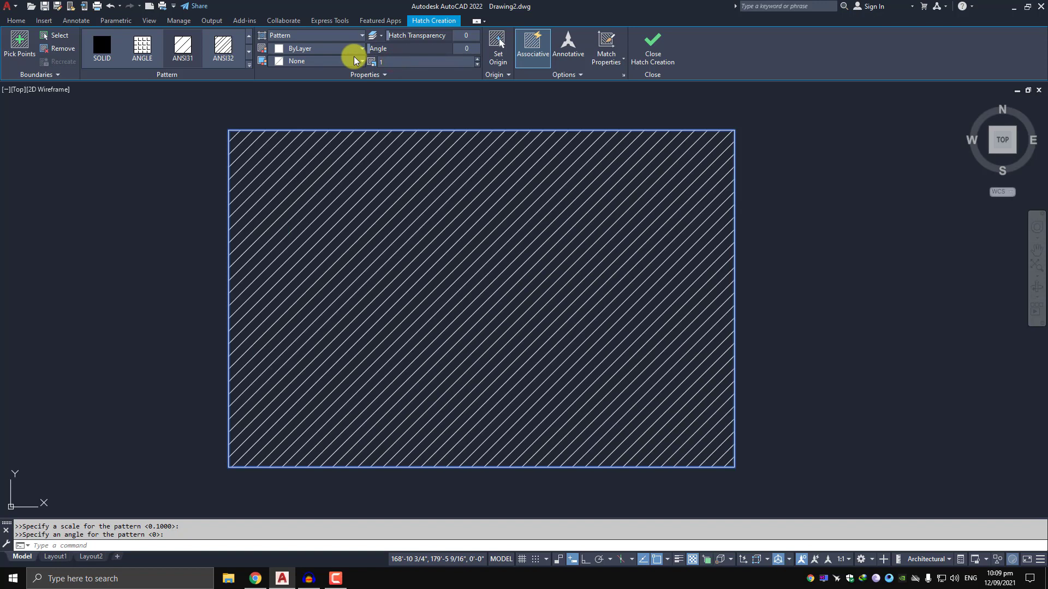
Try AR-RROOF, AR-BRSTD and ANSI35, then choose the AR-PARQ1 parquet pattern
{"action": "left_click", "coordinate": [249, 64]}
{"action": "left_click", "coordinate": [186, 124]}
{"action": "scroll", "coordinate": [182, 88], "scroll_direction": "up", "scroll_amount": 1}
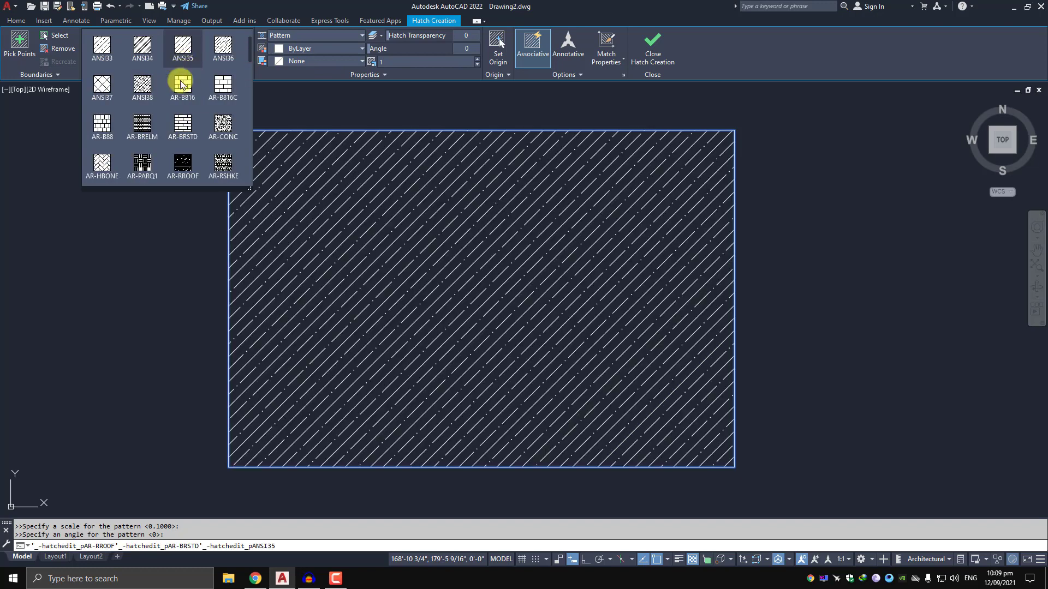
{"action": "left_click", "coordinate": [182, 122]}
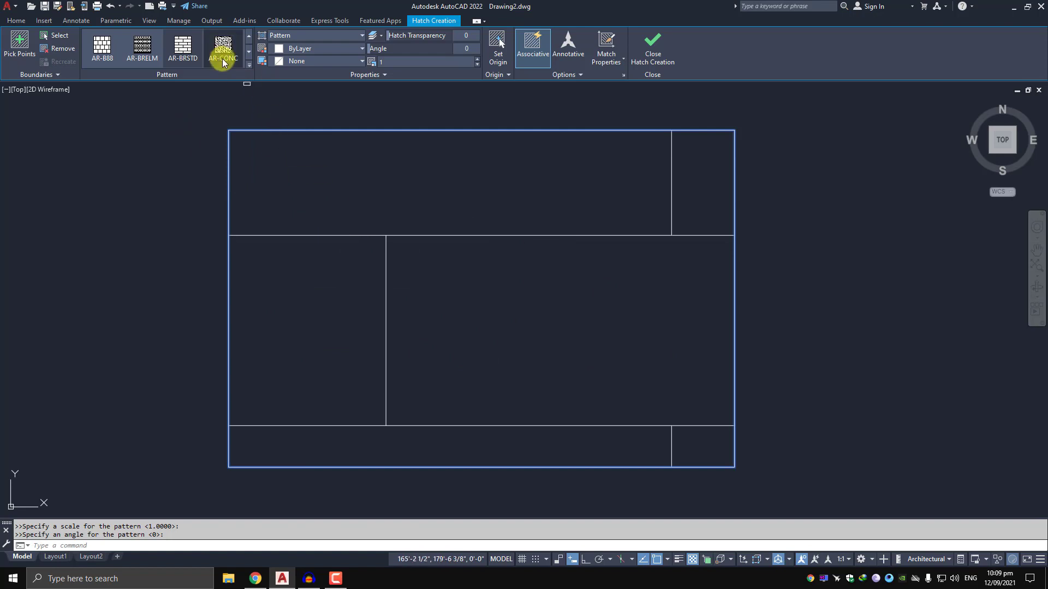
{"action": "left_click", "coordinate": [248, 54]}
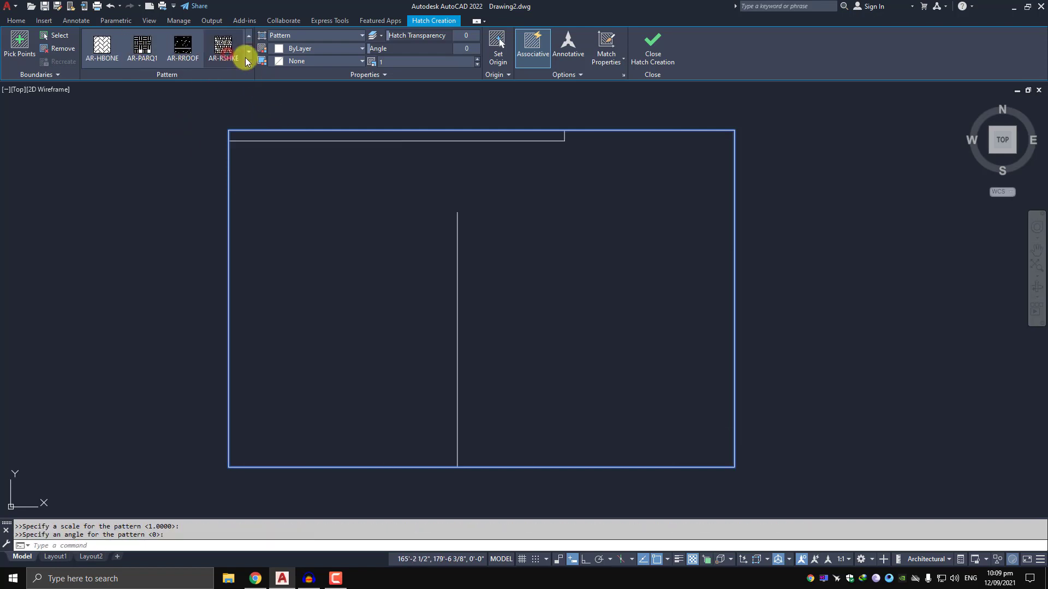
{"action": "left_click", "coordinate": [250, 40]}
{"action": "left_click", "coordinate": [183, 44]}
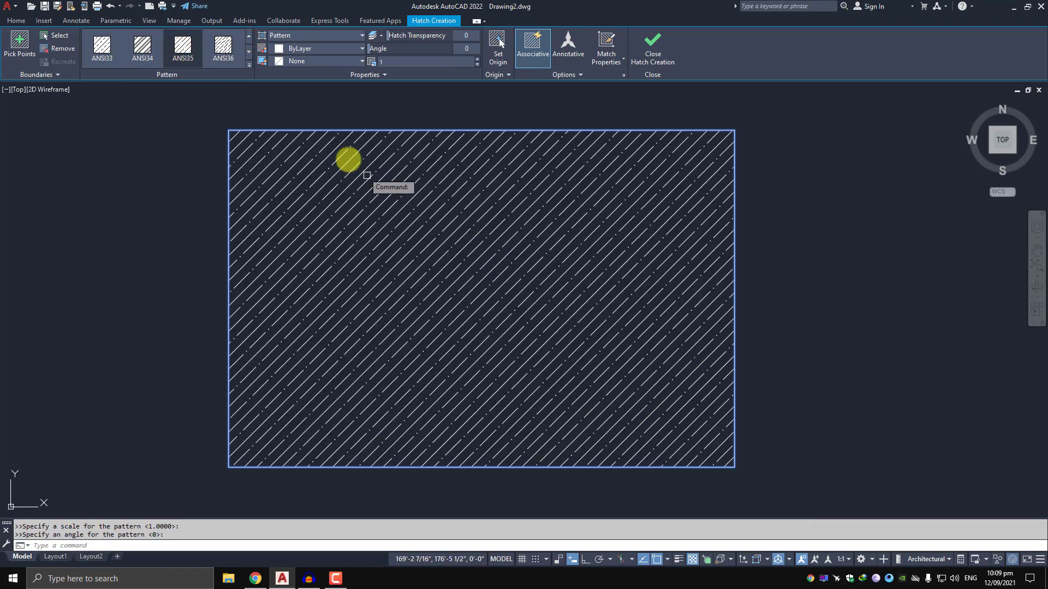
{"action": "left_click", "coordinate": [246, 60]}
{"action": "left_click", "coordinate": [187, 156]}
{"action": "left_click", "coordinate": [137, 167]}
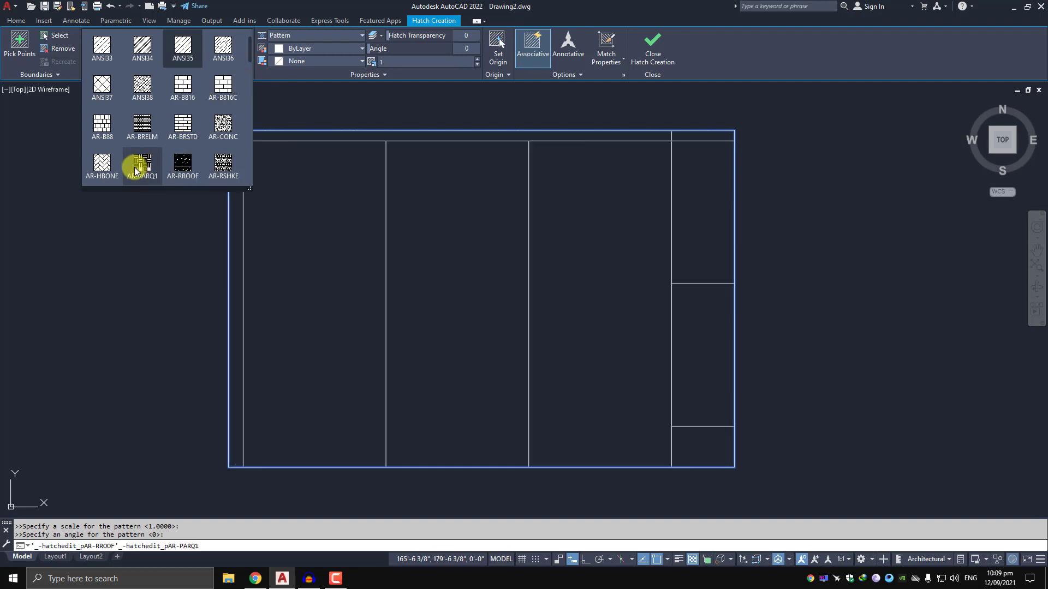
Set the parquet hatch scale to 0.1 and swing its angle with the slider
{"action": "left_click", "coordinate": [386, 61]}
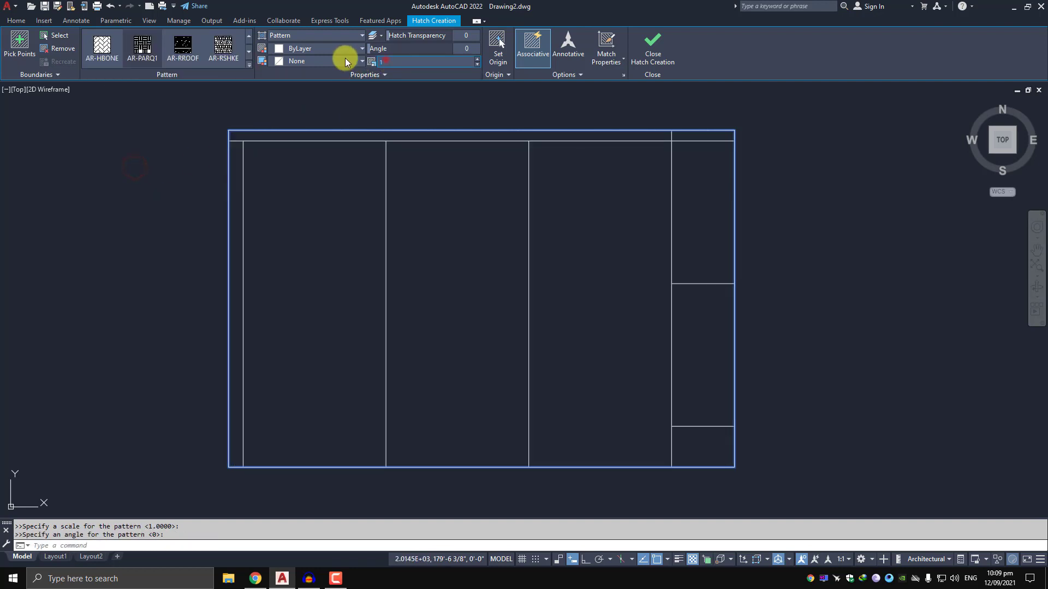
{"action": "type", "text": "0.1"}
{"action": "key", "text": "Return"}
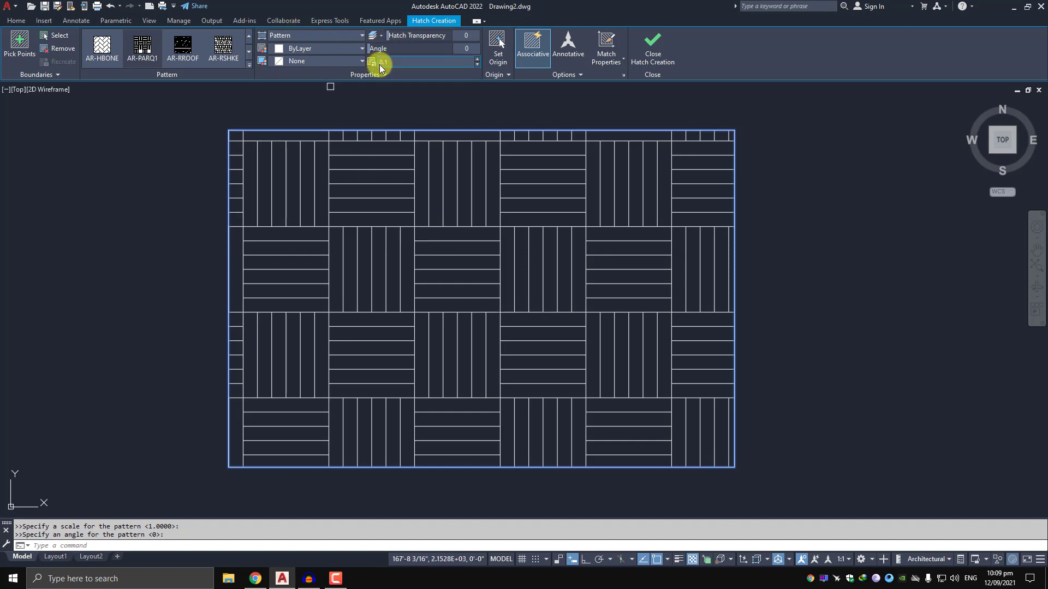
{"action": "left_click_drag", "start_coordinate": [367, 49], "coordinate": [472, 50]}
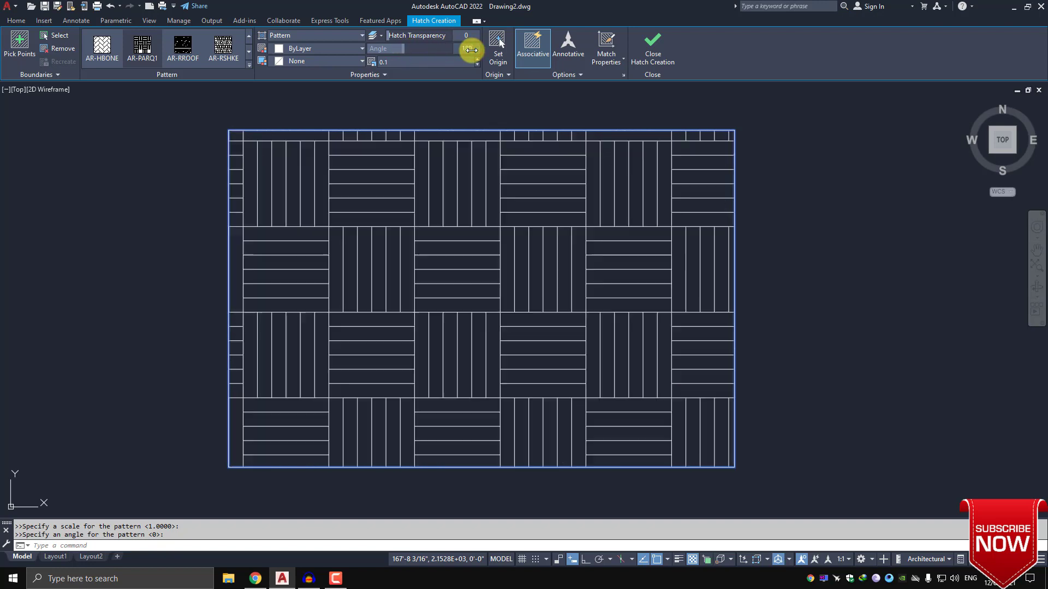
Set the hatch angle to 35 degrees
{"action": "left_click_drag", "start_coordinate": [471, 50], "coordinate": [470, 48]}
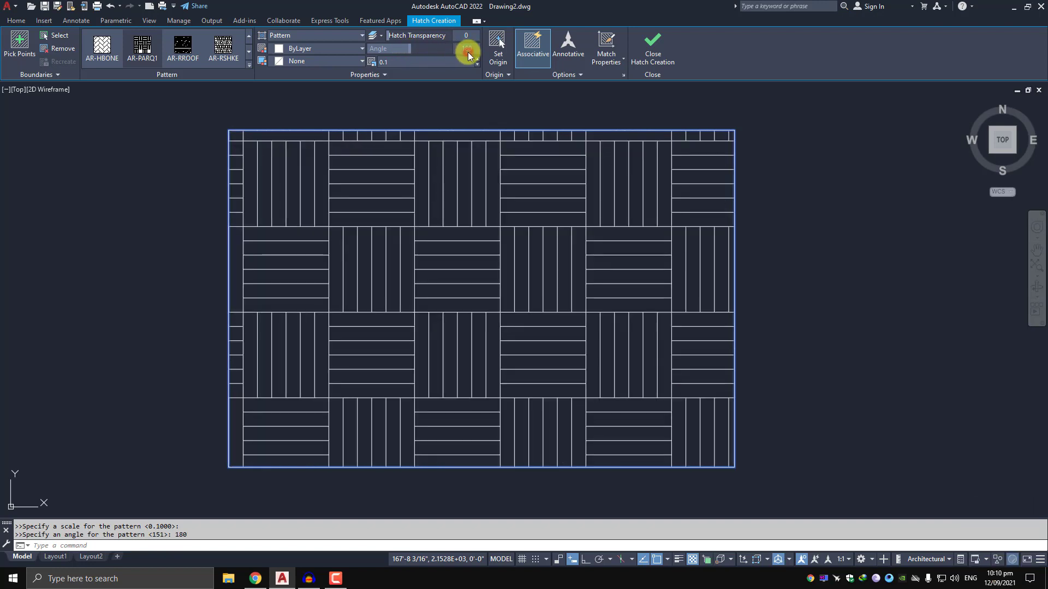
{"action": "type", "text": "5"}
{"action": "key", "text": "Return"}
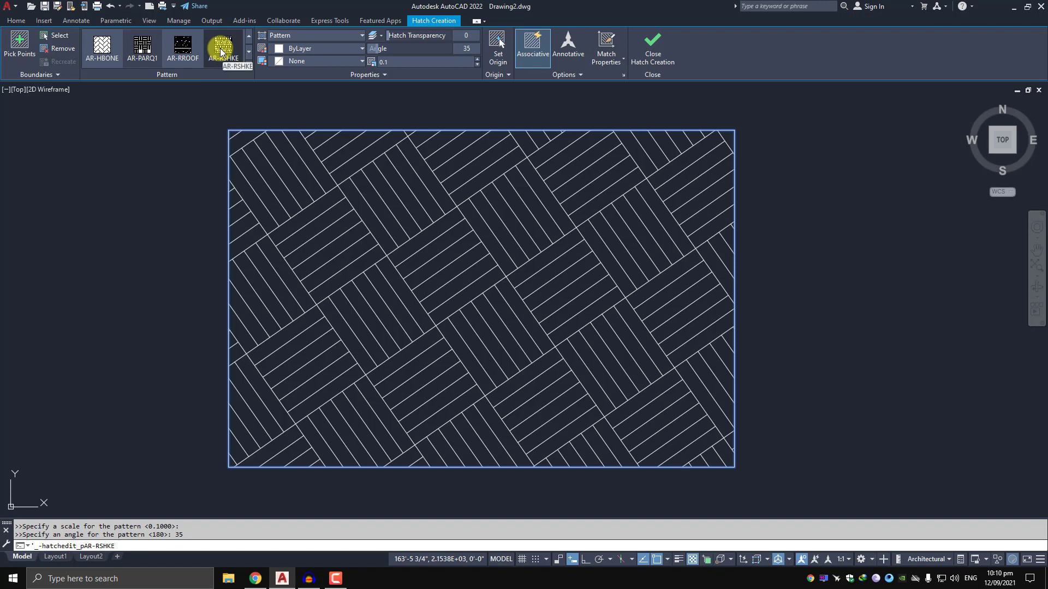
Switch to AR-HBONE, rotate it through 0 and 45 to 70 degrees, and adjust transparency
{"action": "left_click", "coordinate": [105, 42]}
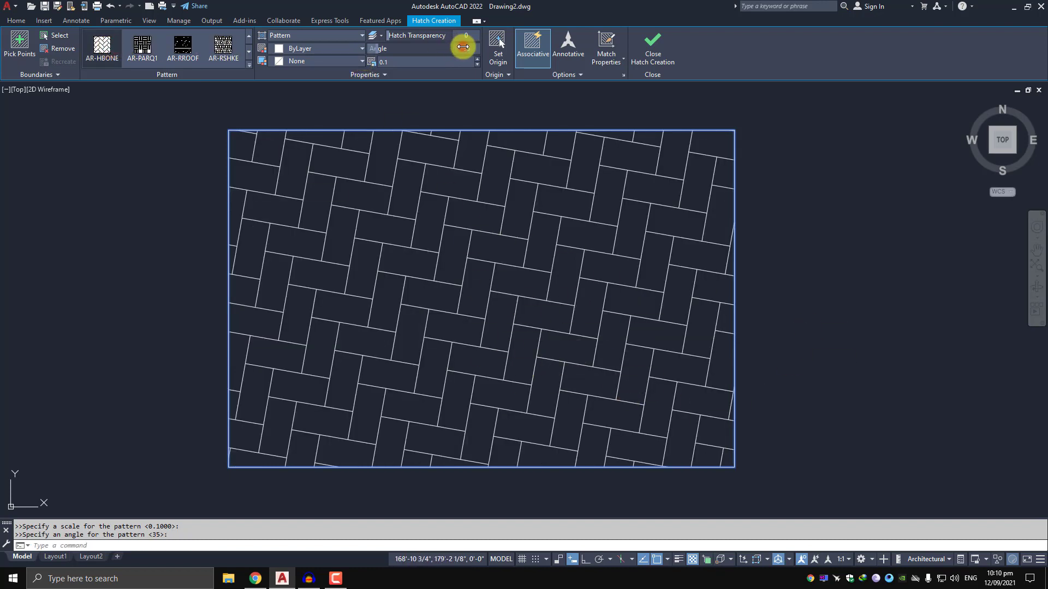
{"action": "left_click_drag", "start_coordinate": [463, 47], "coordinate": [458, 47]}
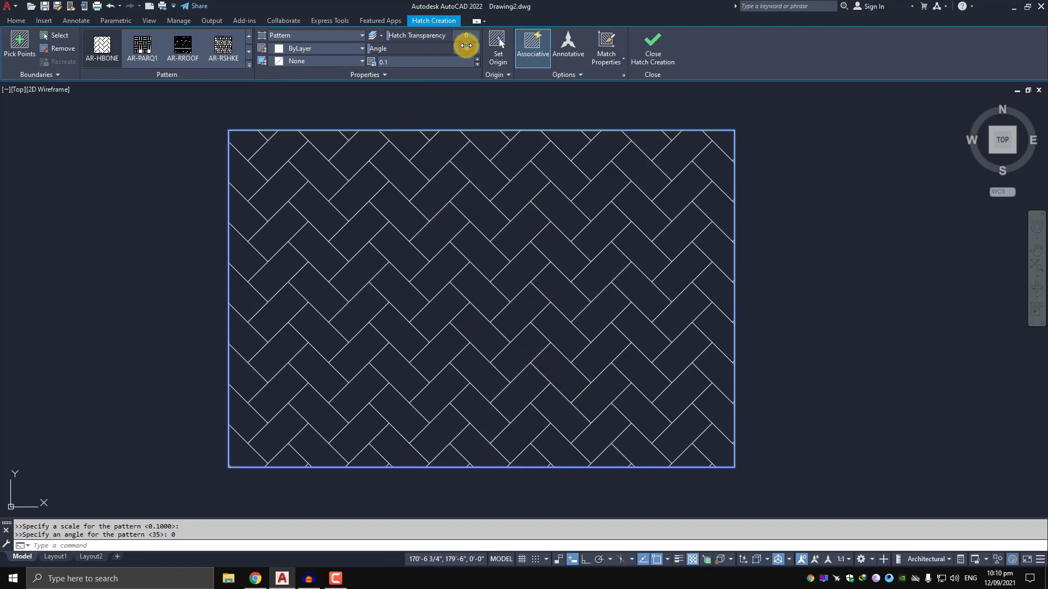
{"action": "left_click_drag", "start_coordinate": [463, 46], "coordinate": [466, 46]}
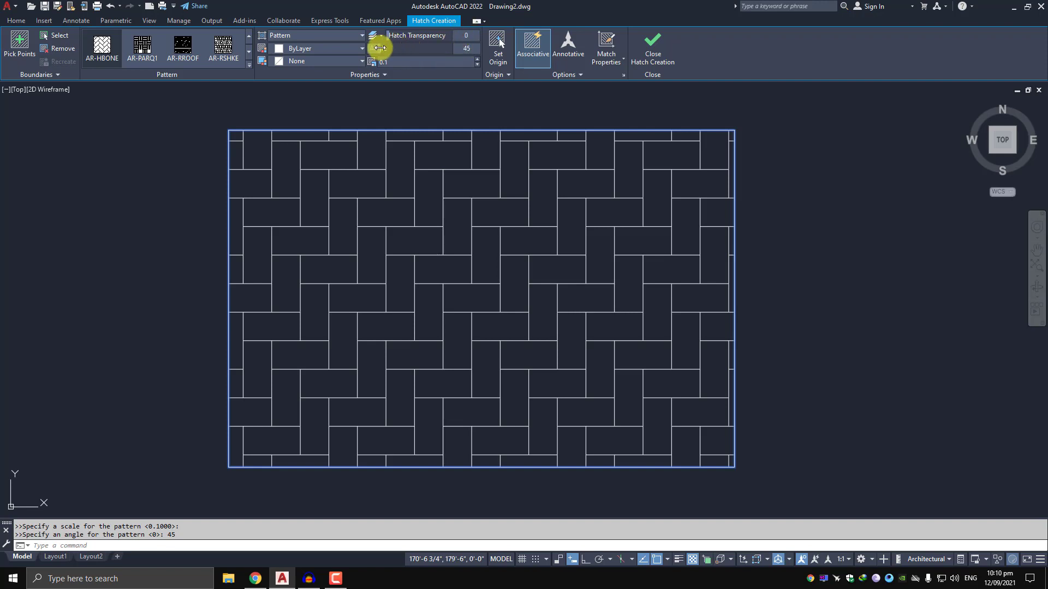
{"action": "left_click_drag", "start_coordinate": [379, 48], "coordinate": [388, 49]}
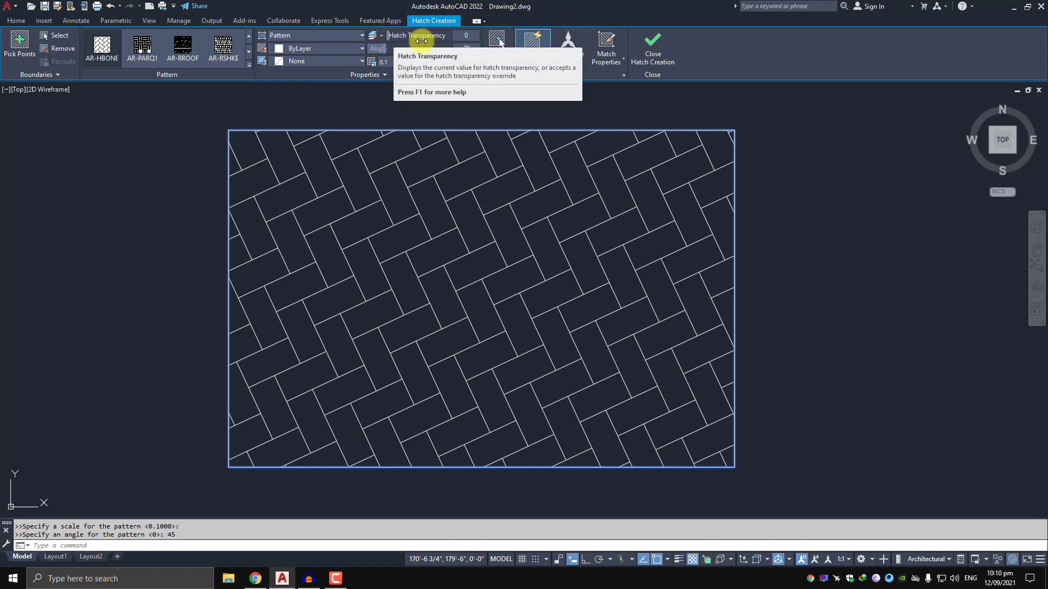
{"action": "left_click_drag", "start_coordinate": [386, 39], "coordinate": [460, 39]}
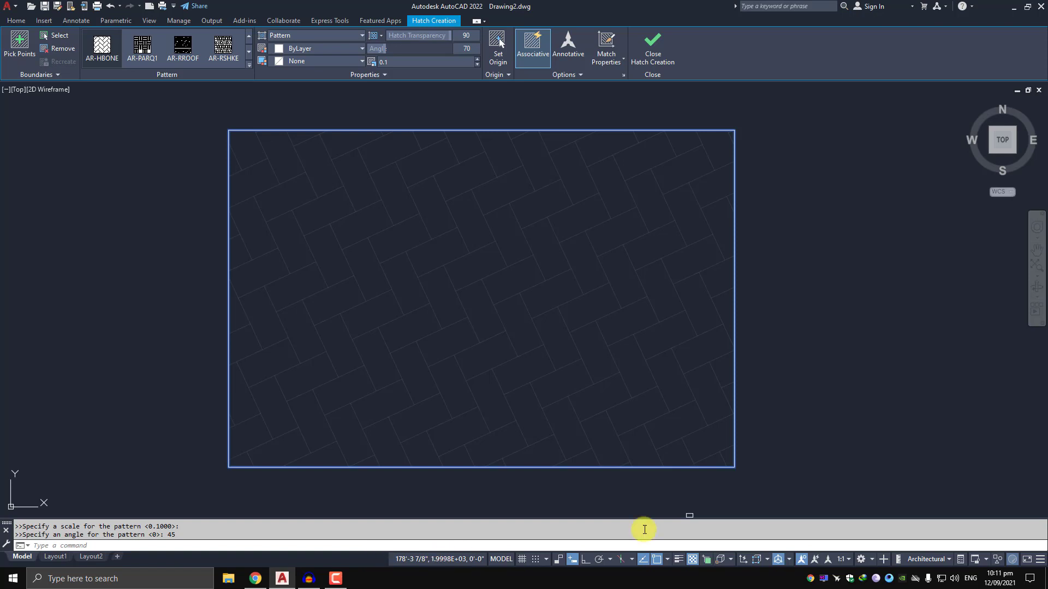
Add the Transparency toggle to the status bar, switch it off, and commit the herringbone hatch
{"action": "left_click", "coordinate": [1040, 564]}
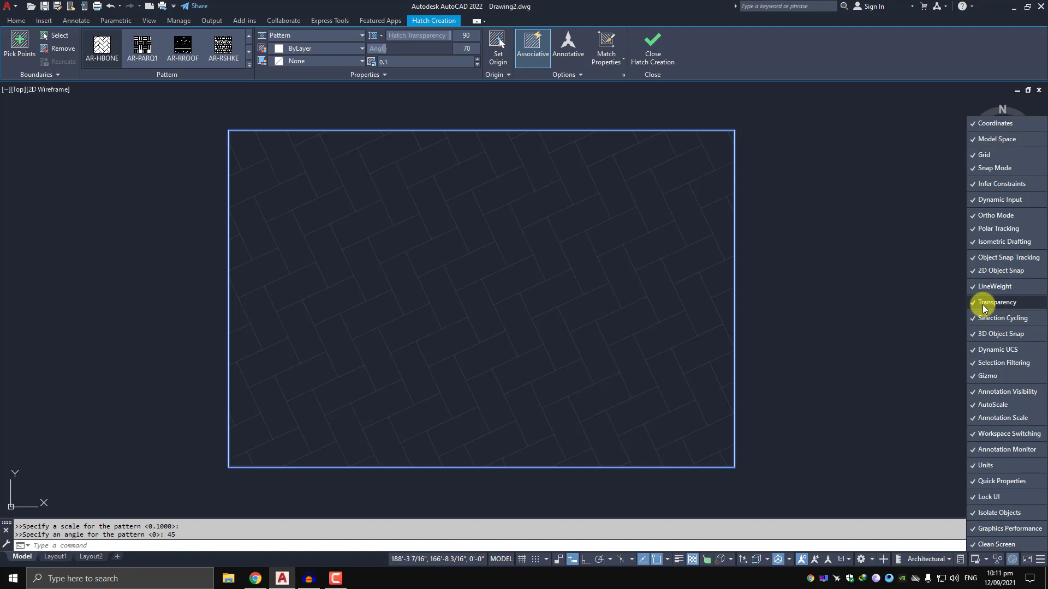
{"action": "left_click", "coordinate": [693, 560]}
{"action": "left_click", "coordinate": [693, 557]}
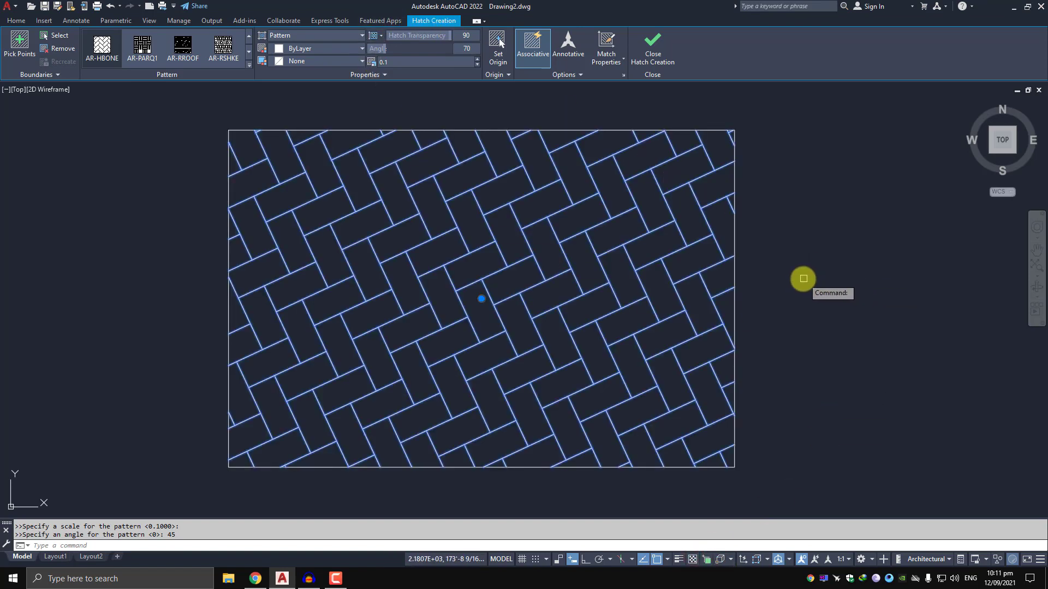
{"action": "key", "text": "Return"}
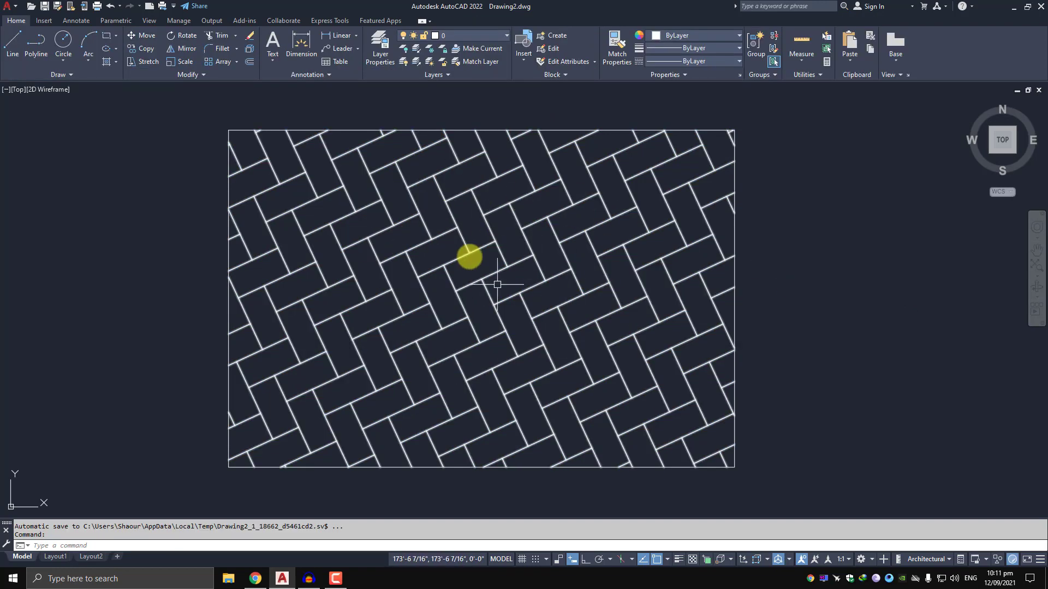
Turn transparency display back on, reopen the herringbone hatch, and set its transparency to 0
{"action": "left_click", "coordinate": [692, 559]}
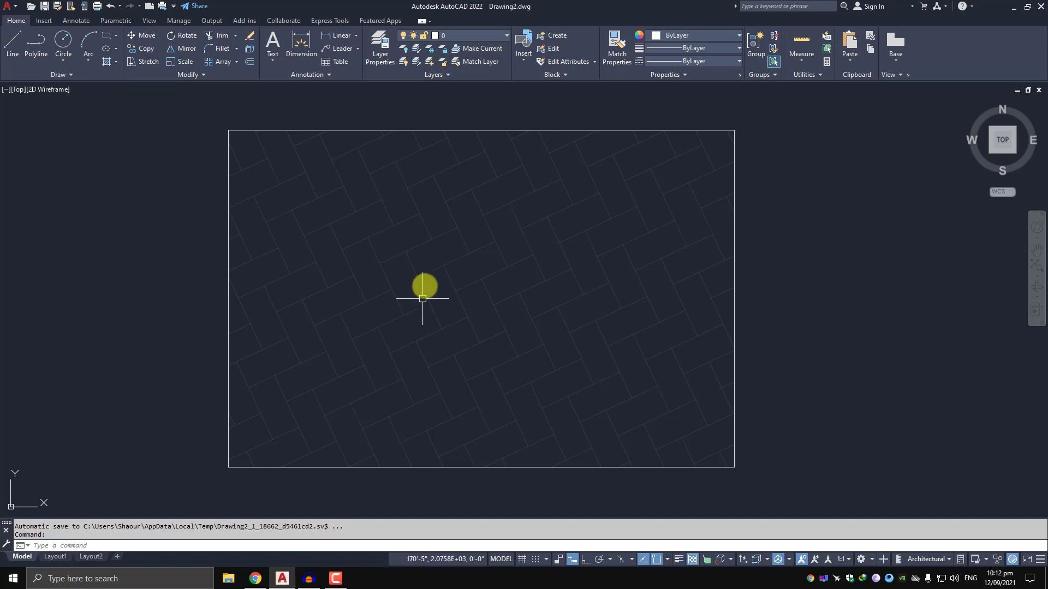
{"action": "left_click", "coordinate": [452, 265]}
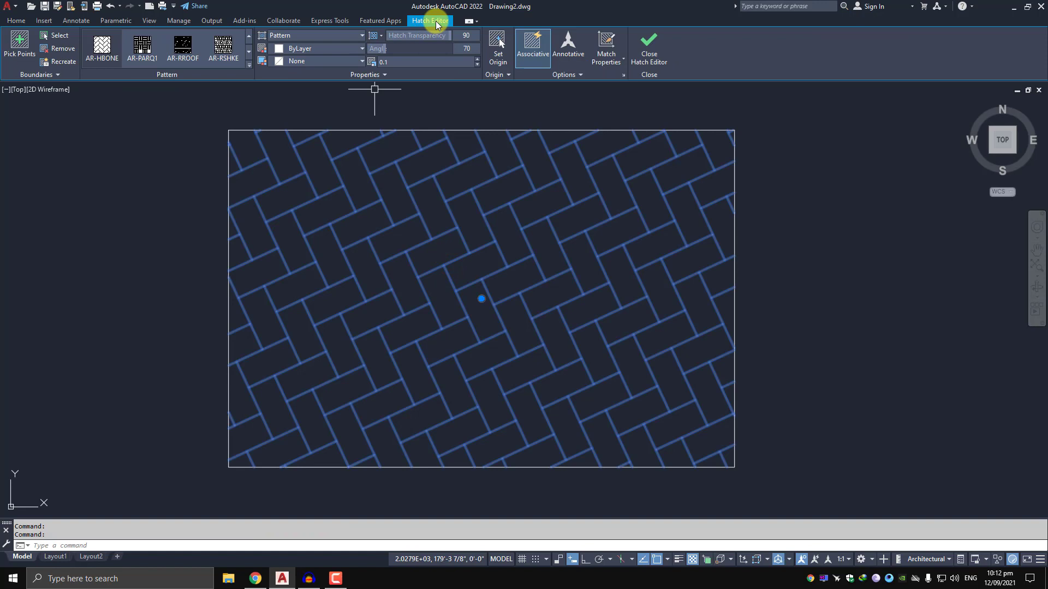
{"action": "left_click_drag", "start_coordinate": [451, 36], "coordinate": [373, 42]}
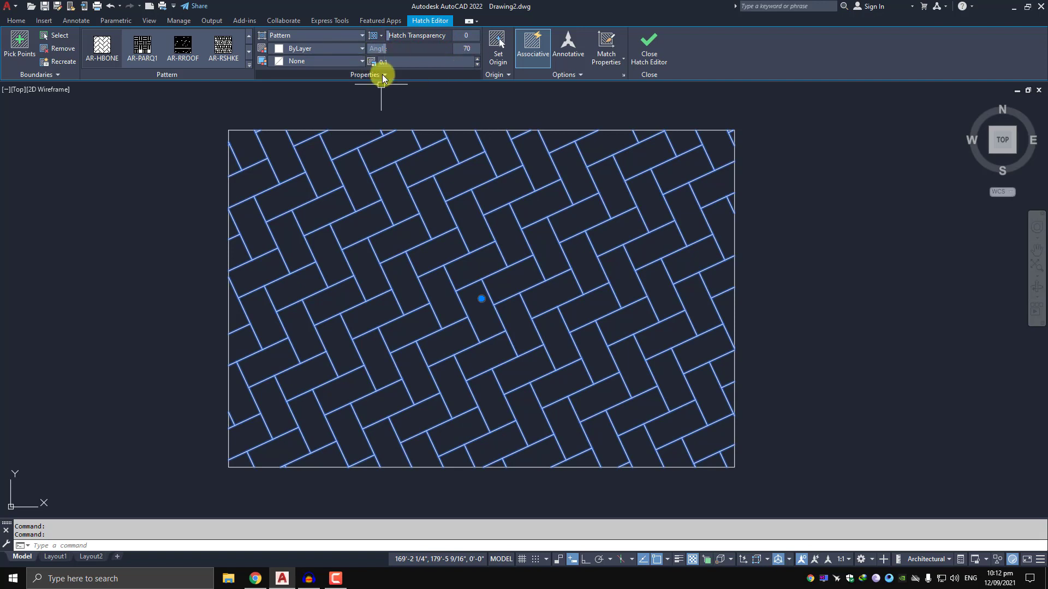
{"action": "left_click", "coordinate": [295, 37]}
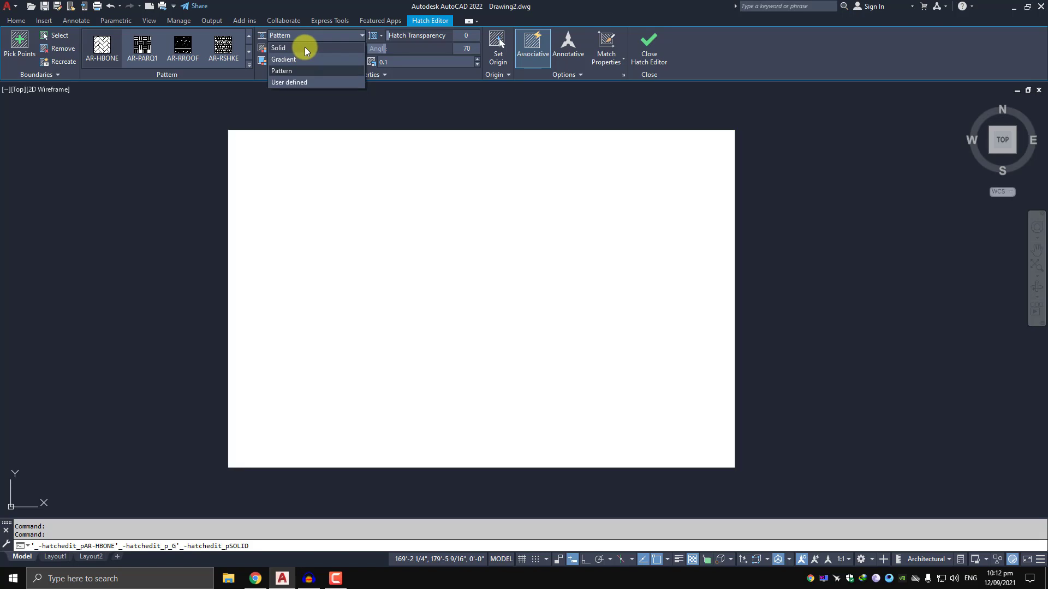
Keep the hatch type as Pattern and colour the herringbone lines red (237,31,36)
{"action": "left_click", "coordinate": [280, 99]}
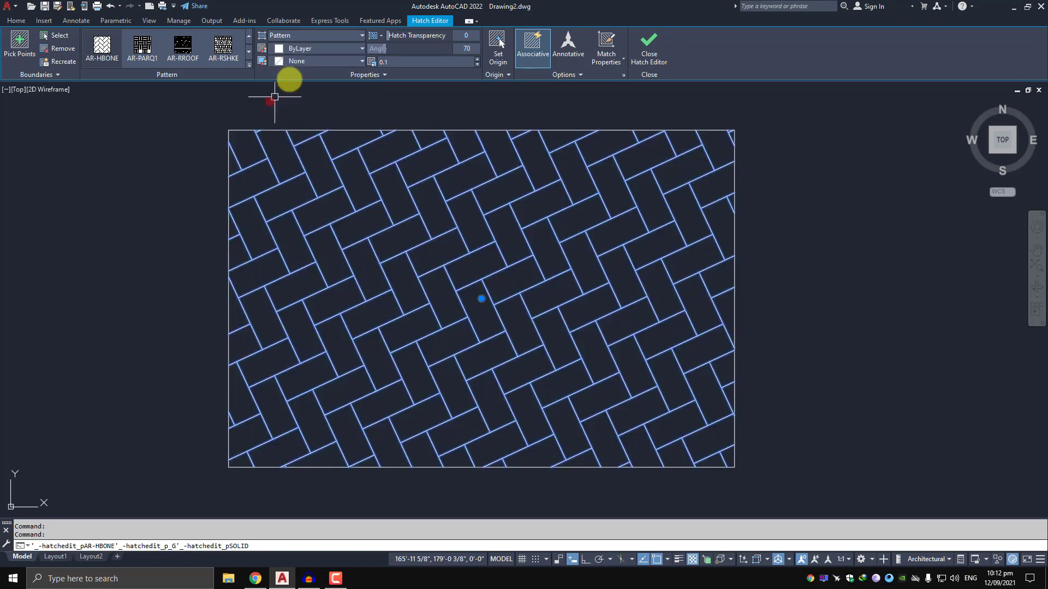
{"action": "left_click", "coordinate": [322, 52]}
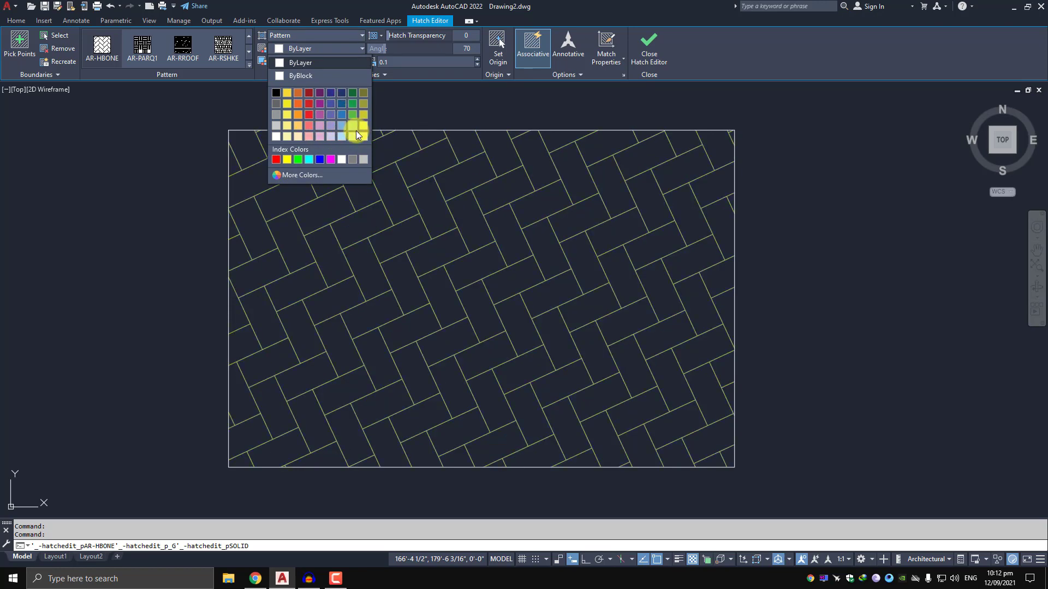
{"action": "left_click", "coordinate": [309, 116]}
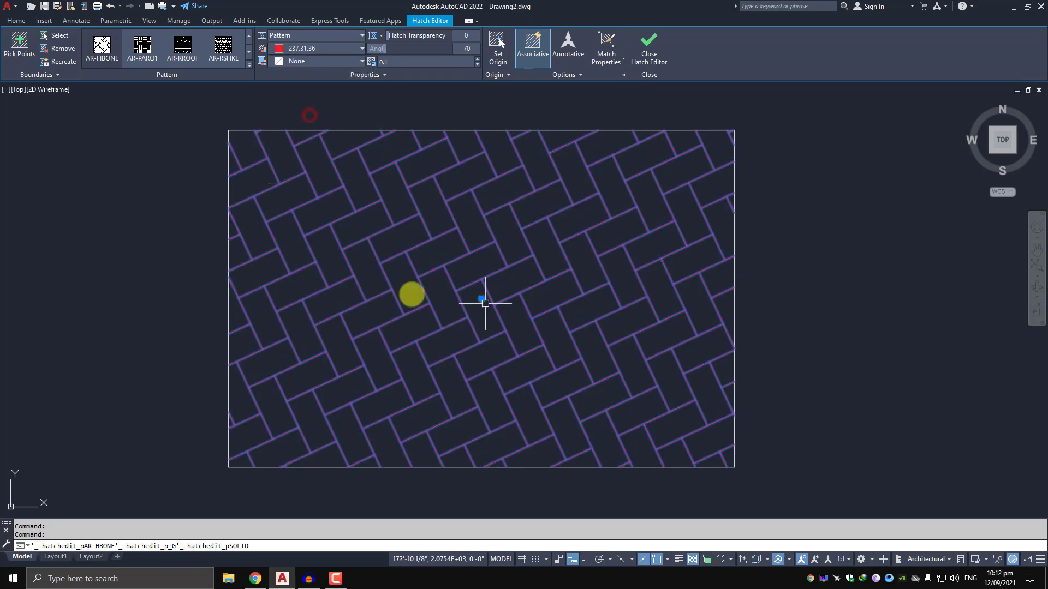
{"action": "key", "text": "Escape"}
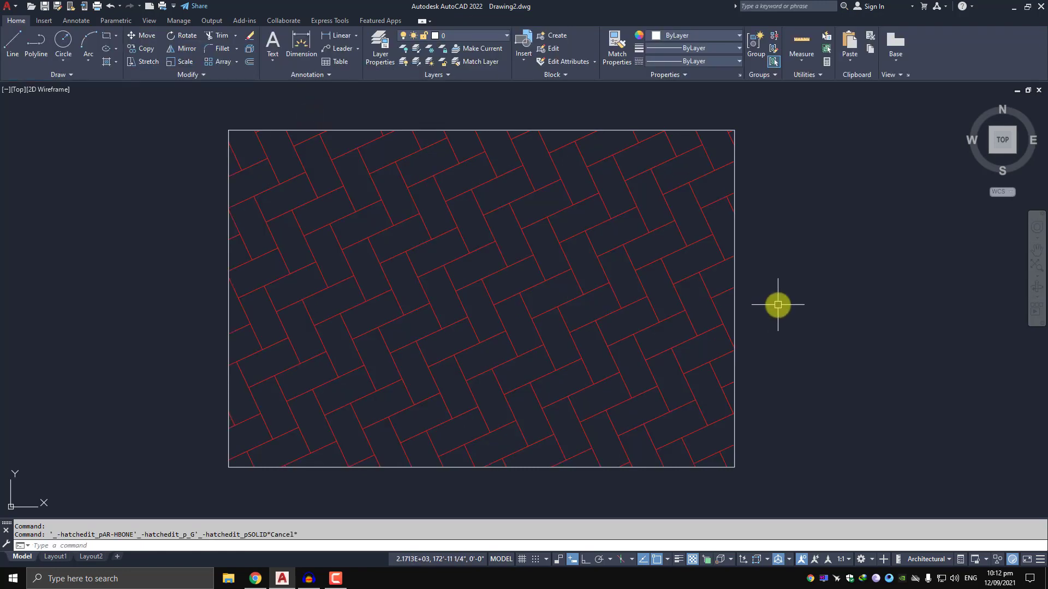
Set the herringbone hatch's background colour to White
{"action": "left_click", "coordinate": [474, 252]}
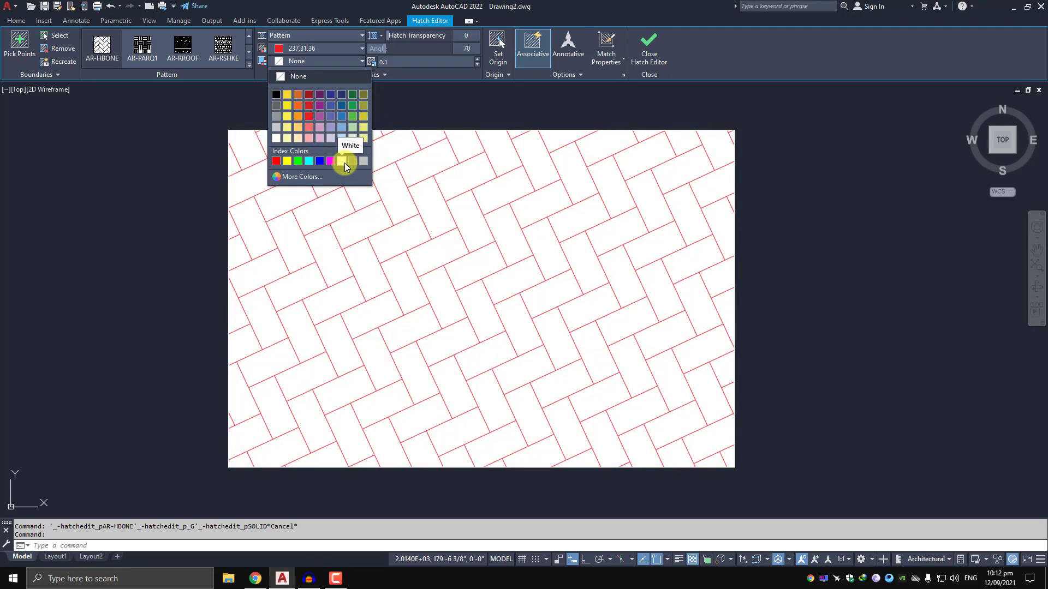
{"action": "left_click", "coordinate": [342, 162]}
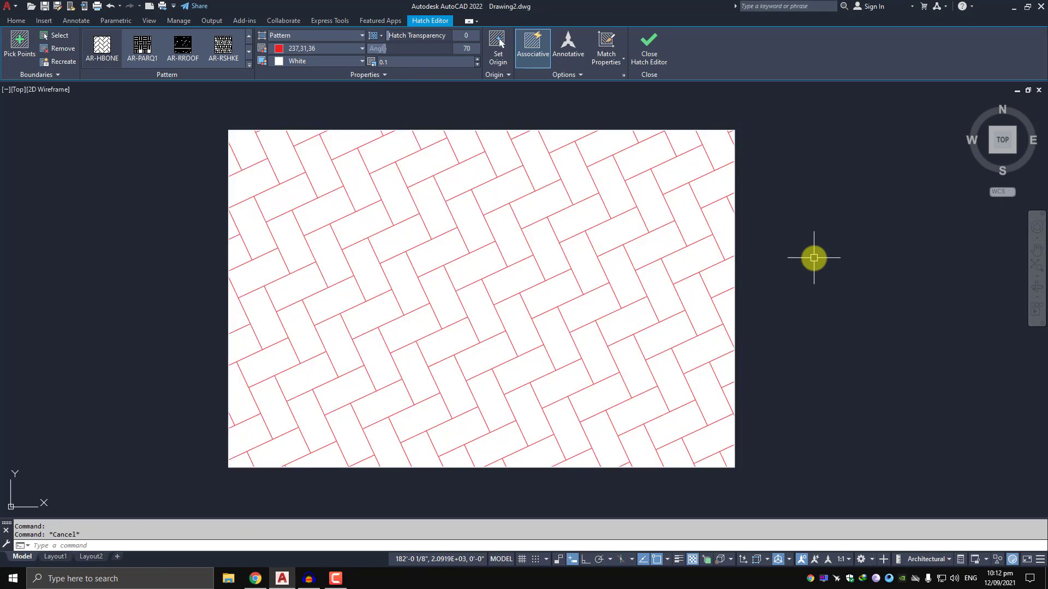
{"action": "key", "text": "Escape"}
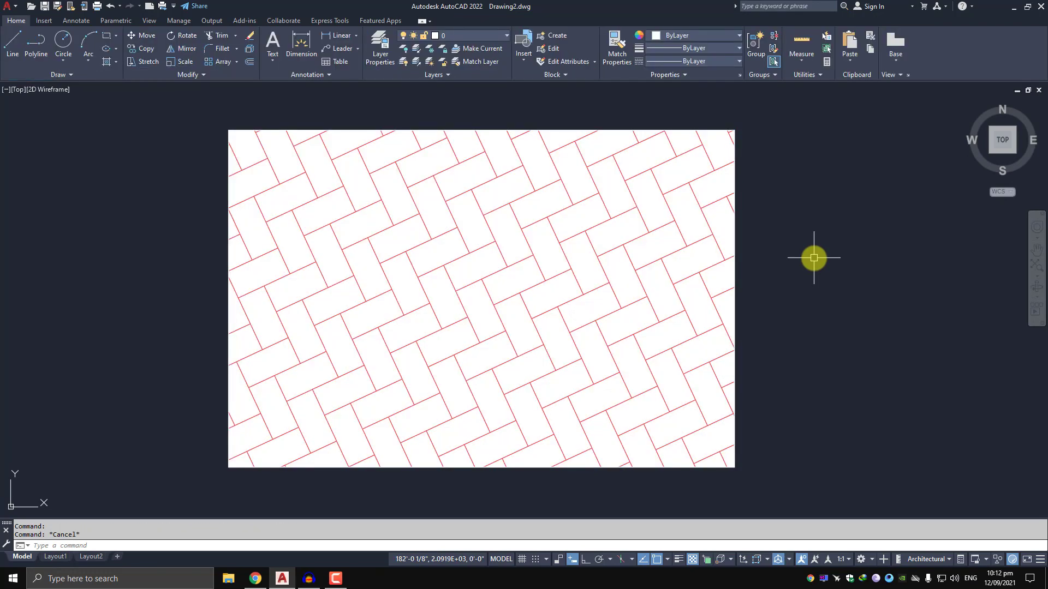
Pan the view left to make room for a new outline beside the rectangle
{"action": "left_click_drag", "start_coordinate": [544, 259], "coordinate": [489, 243]}
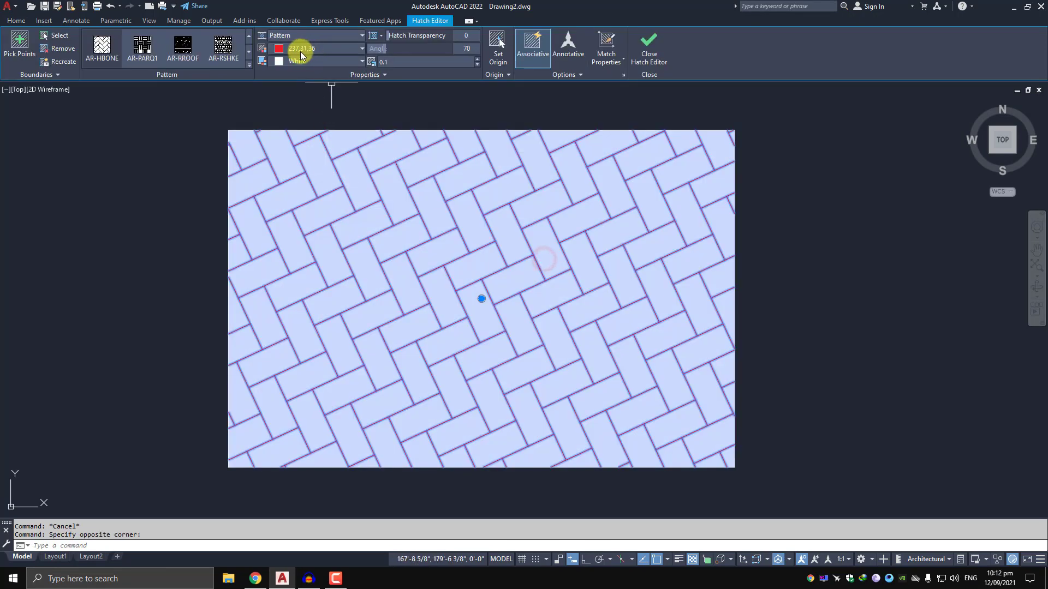
{"action": "scroll", "coordinate": [596, 255], "scroll_direction": "down", "scroll_amount": 4}
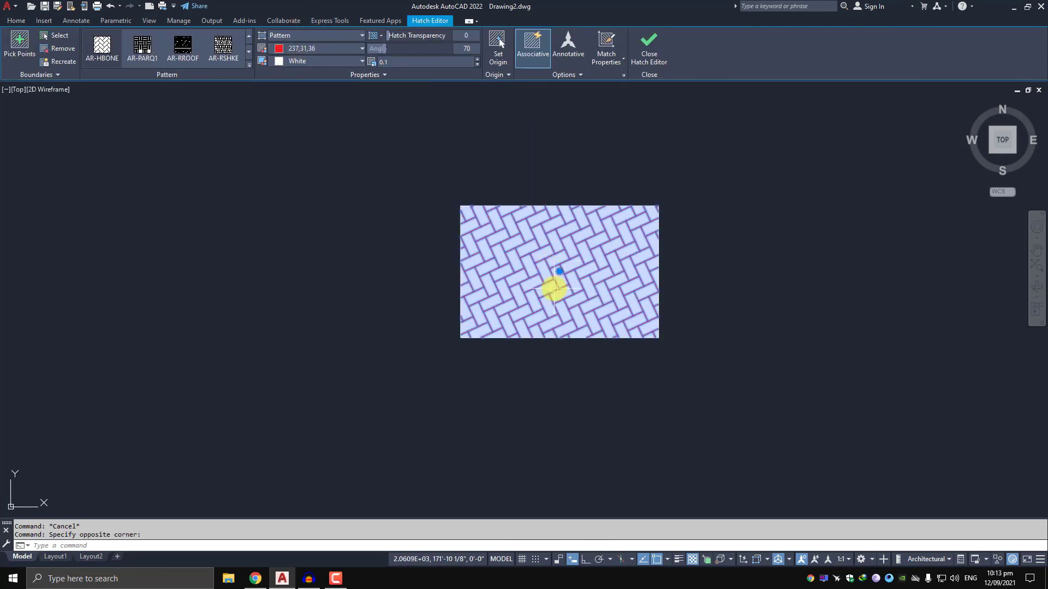
{"action": "key", "text": "Escape"}
{"action": "middle_click_drag", "start_coordinate": [554, 288], "coordinate": [241, 264]}
{"action": "scroll", "coordinate": [242, 265], "scroll_direction": "up", "scroll_amount": 2}
{"action": "middle_click_drag", "start_coordinate": [433, 293], "coordinate": [425, 279]}
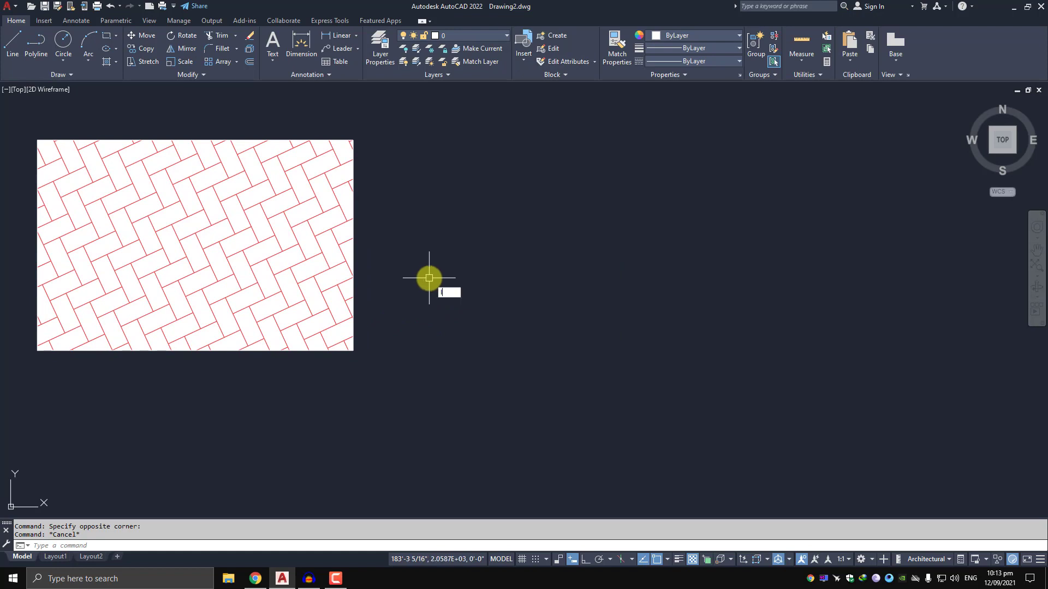
{"action": "key", "text": "l"}
{"action": "key", "text": "Return"}
Draw an open outline of straight lines through six corner points beside the rectangle
{"action": "left_click", "coordinate": [463, 226]}
{"action": "left_click", "coordinate": [592, 158]}
{"action": "left_click", "coordinate": [825, 188]}
{"action": "left_click", "coordinate": [859, 427]}
{"action": "left_click", "coordinate": [601, 483]}
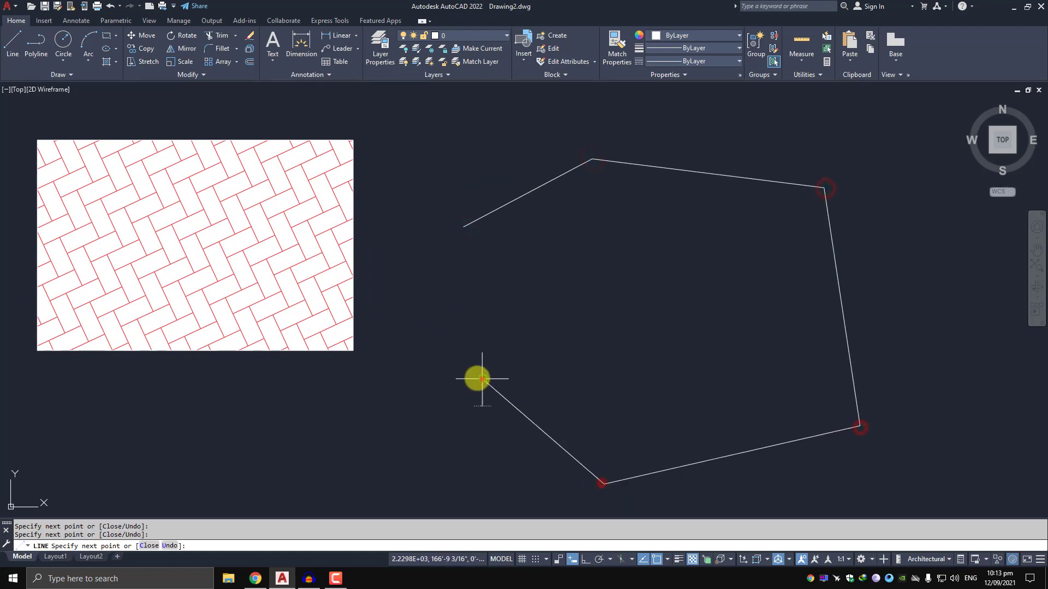
{"action": "left_click", "coordinate": [482, 378]}
{"action": "key", "text": "Escape"}
Reframe the view around the new outline and start a new hatch with H
{"action": "middle_click_drag", "start_coordinate": [595, 336], "coordinate": [512, 320]}
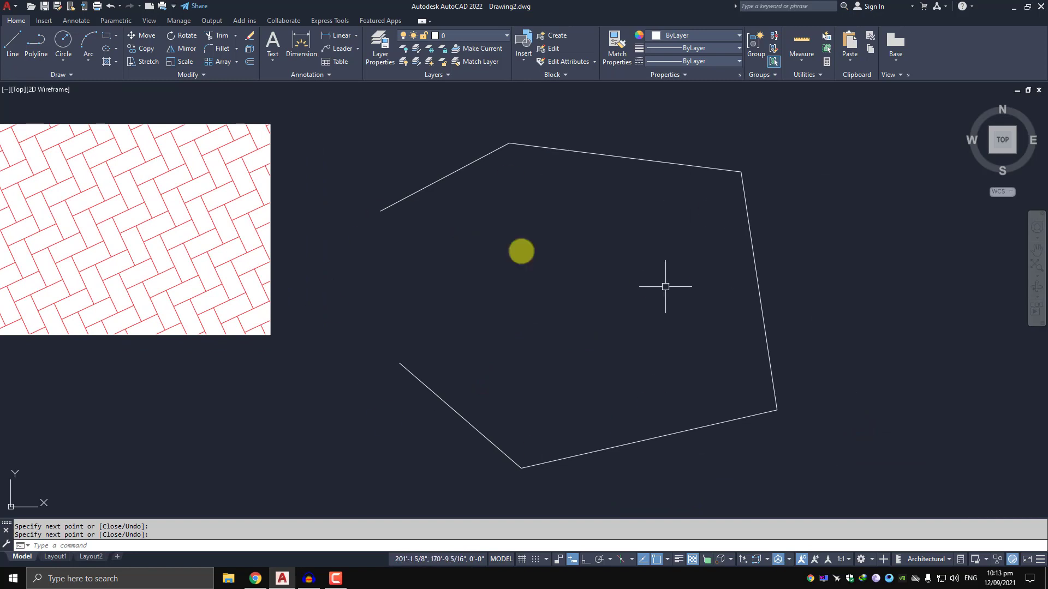
{"action": "middle_click_drag", "start_coordinate": [567, 229], "coordinate": [561, 241]}
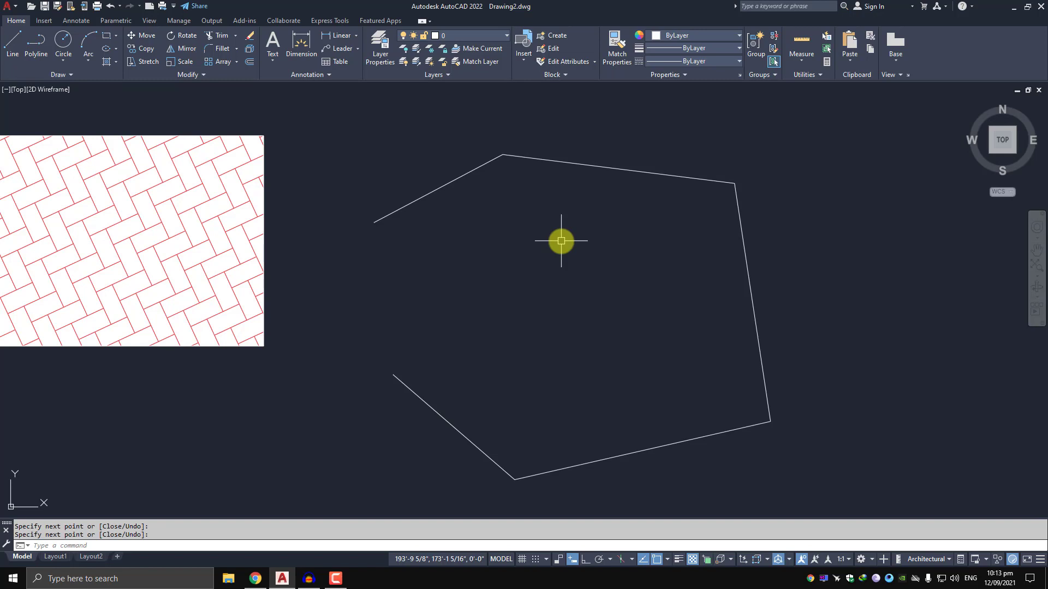
{"action": "type", "text": "h"}
{"action": "key", "text": "Return"}
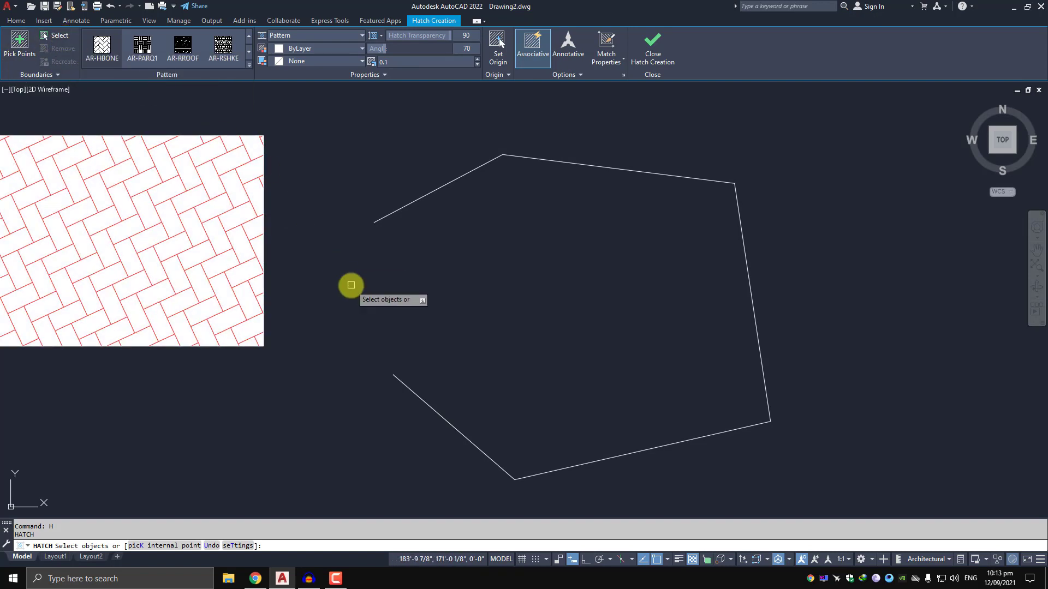
Select the five outline lines as the herringbone hatch boundary
{"action": "left_click", "coordinate": [418, 197]}
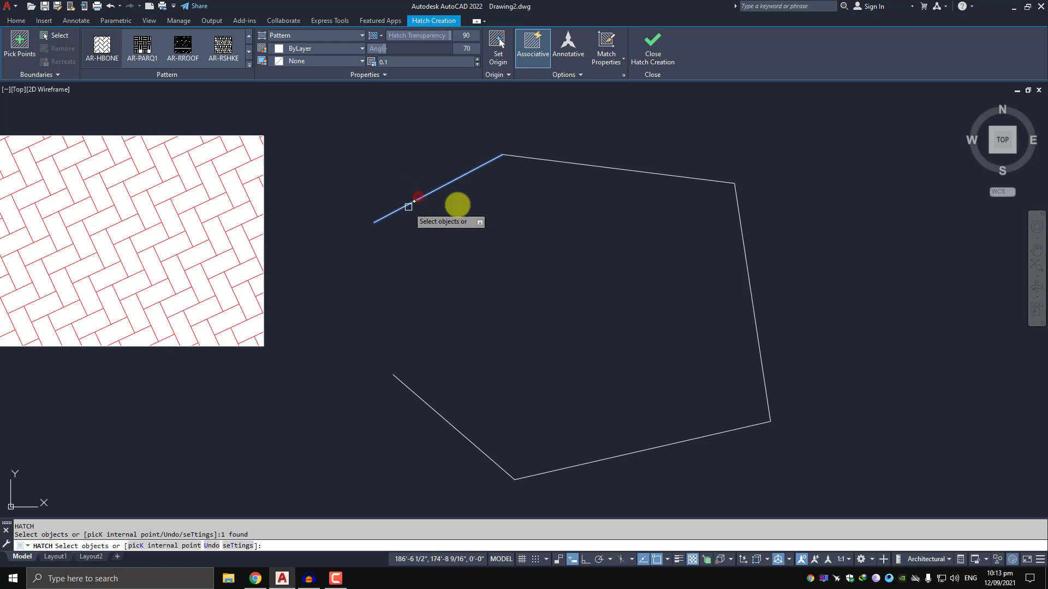
{"action": "left_click", "coordinate": [637, 174]}
{"action": "left_click", "coordinate": [745, 295]}
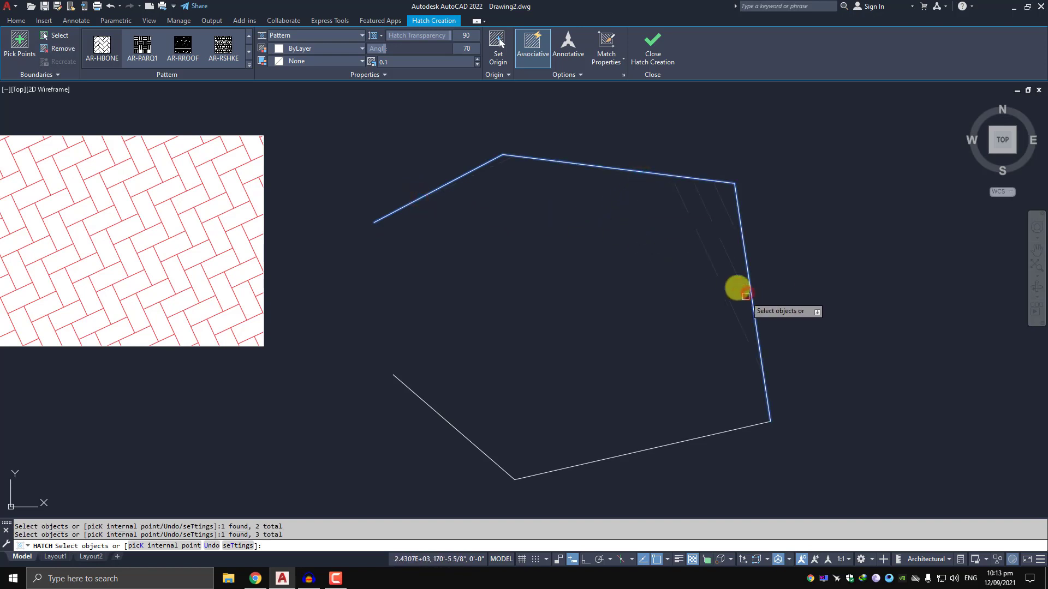
{"action": "scroll", "coordinate": [722, 215], "scroll_direction": "up", "scroll_amount": 2}
{"action": "scroll", "coordinate": [627, 156], "scroll_direction": "up", "scroll_amount": 1}
{"action": "scroll", "coordinate": [703, 178], "scroll_direction": "down", "scroll_amount": 5}
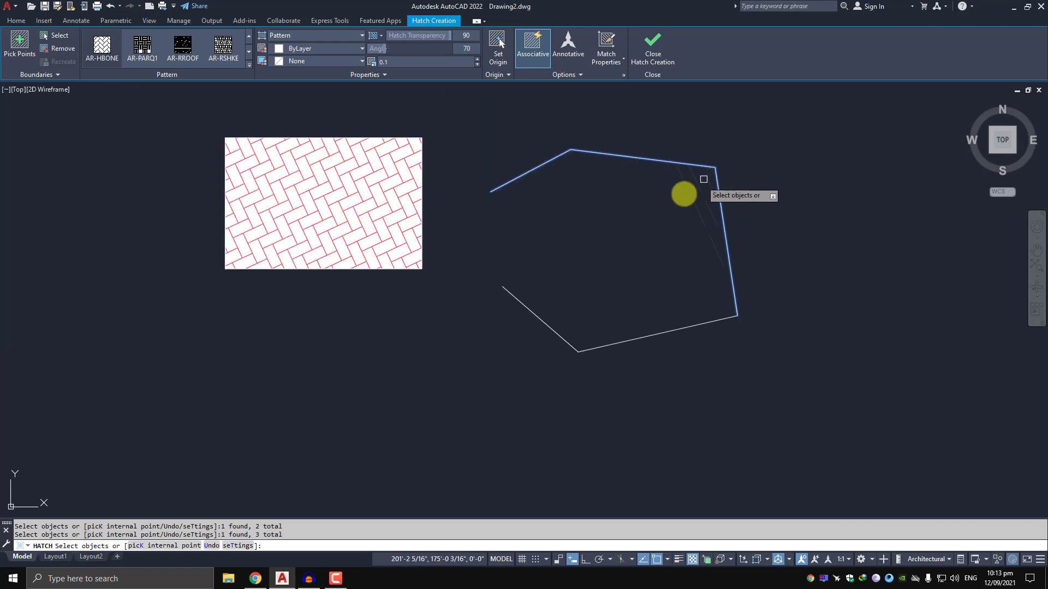
{"action": "scroll", "coordinate": [654, 192], "scroll_direction": "up", "scroll_amount": 2}
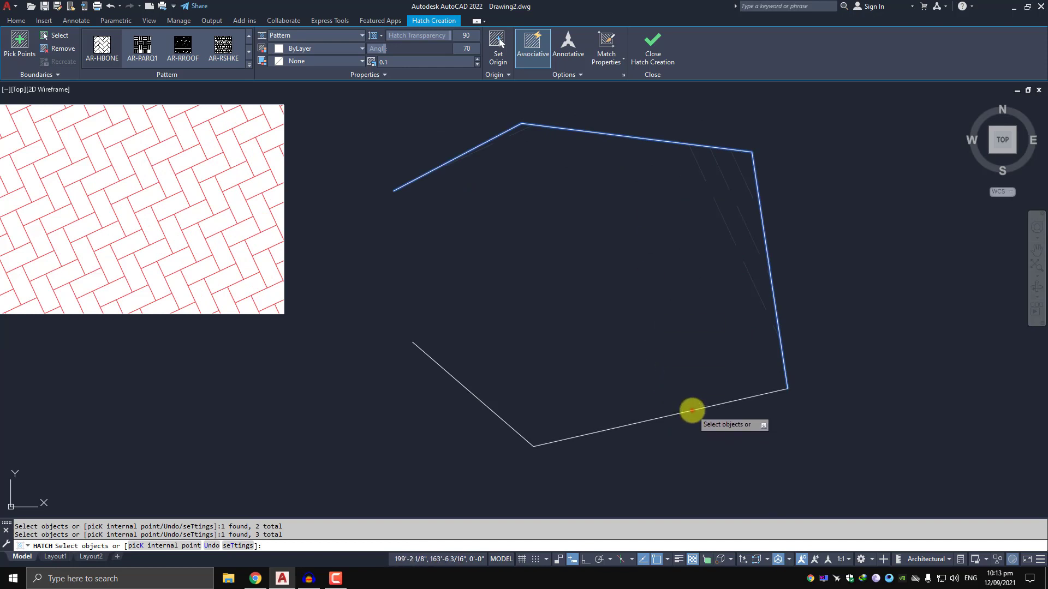
{"action": "left_click", "coordinate": [691, 411]}
{"action": "left_click", "coordinate": [457, 384]}
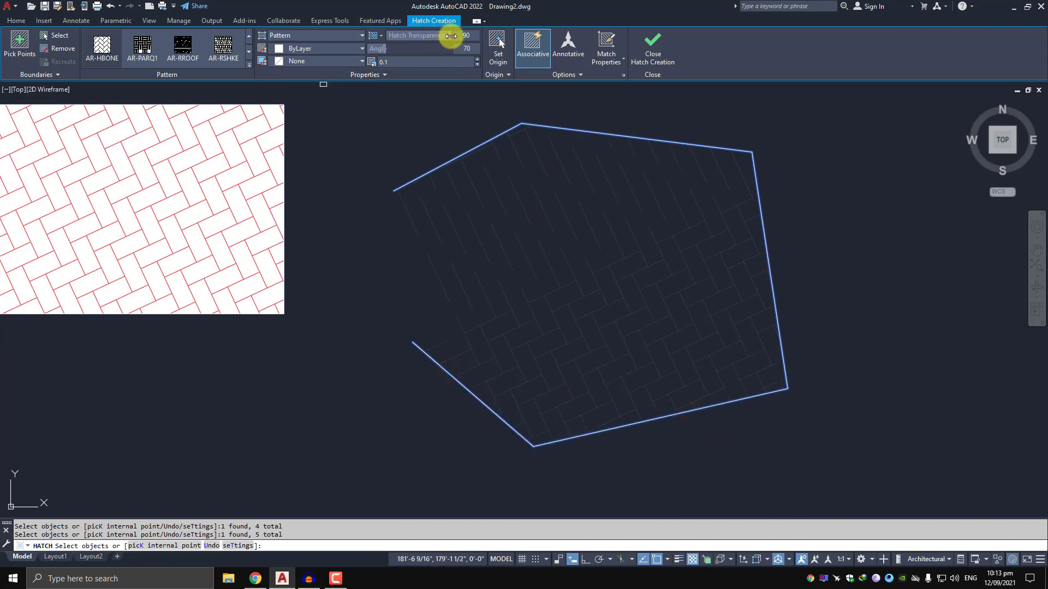
Set the polygon hatch's transparency to 0 and its pattern angle to 0
{"action": "left_click_drag", "start_coordinate": [450, 35], "coordinate": [363, 24]}
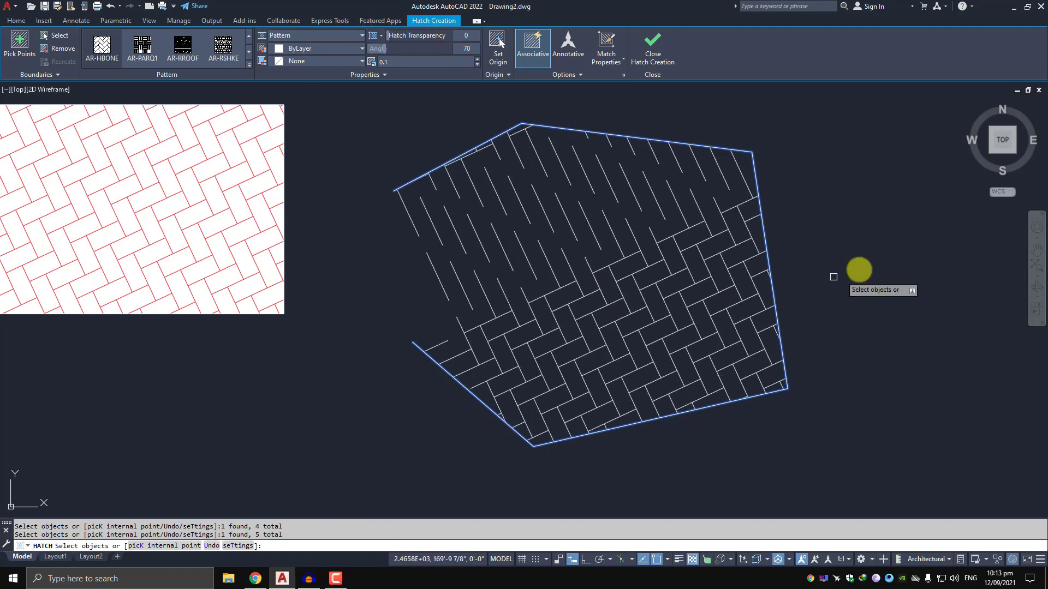
{"action": "mouse_move", "coordinate": [834, 276]}
{"action": "middle_mouse_down"}
{"action": "mouse_move", "coordinate": [814, 260]}
{"action": "mouse_move", "coordinate": [760, 278]}
{"action": "mouse_move", "coordinate": [803, 246]}
{"action": "middle_mouse_up"}
{"action": "scroll", "coordinate": [764, 273], "scroll_direction": "up", "scroll_amount": 2}
{"action": "scroll", "coordinate": [799, 249], "scroll_direction": "down", "scroll_amount": 2}
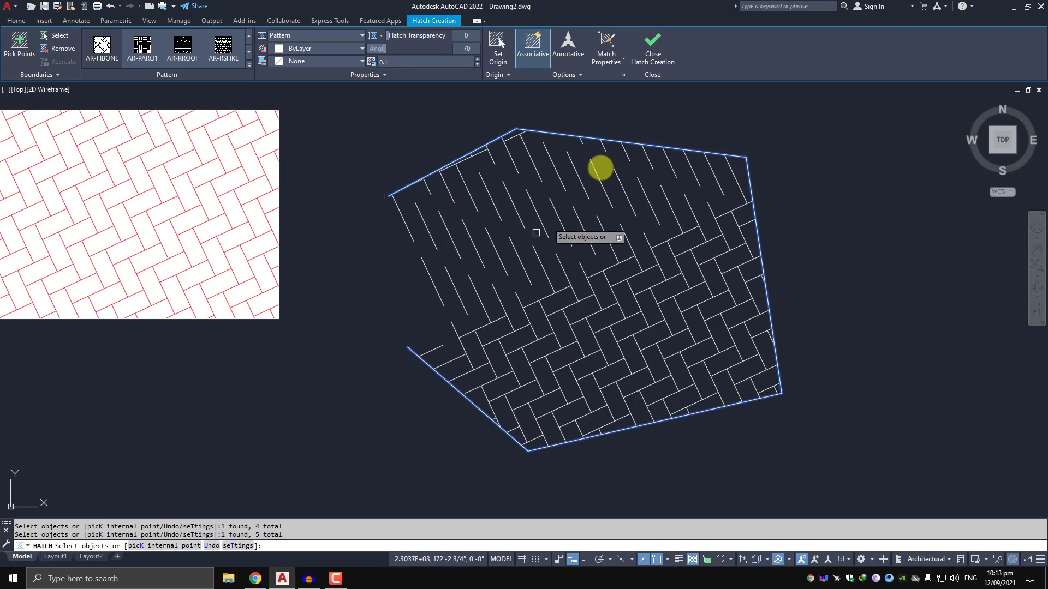
{"action": "mouse_move", "coordinate": [386, 50]}
{"action": "left_mouse_down"}
{"action": "mouse_move", "coordinate": [427, 49]}
{"action": "mouse_move", "coordinate": [397, 47]}
{"action": "mouse_move", "coordinate": [410, 49]}
{"action": "left_mouse_up"}
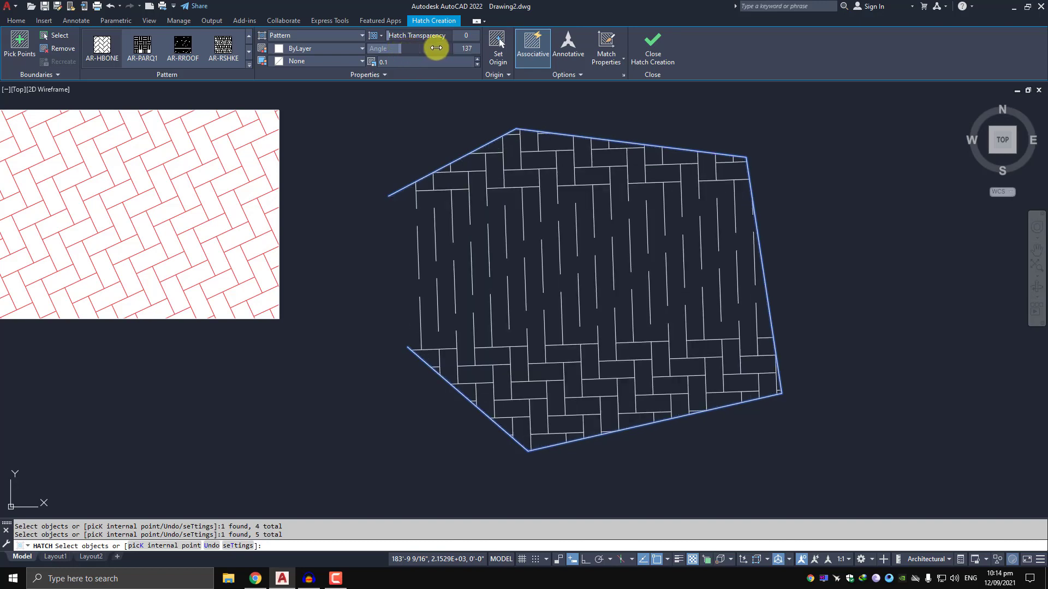
{"action": "type", "text": "0"}
{"action": "key", "text": "Return"}
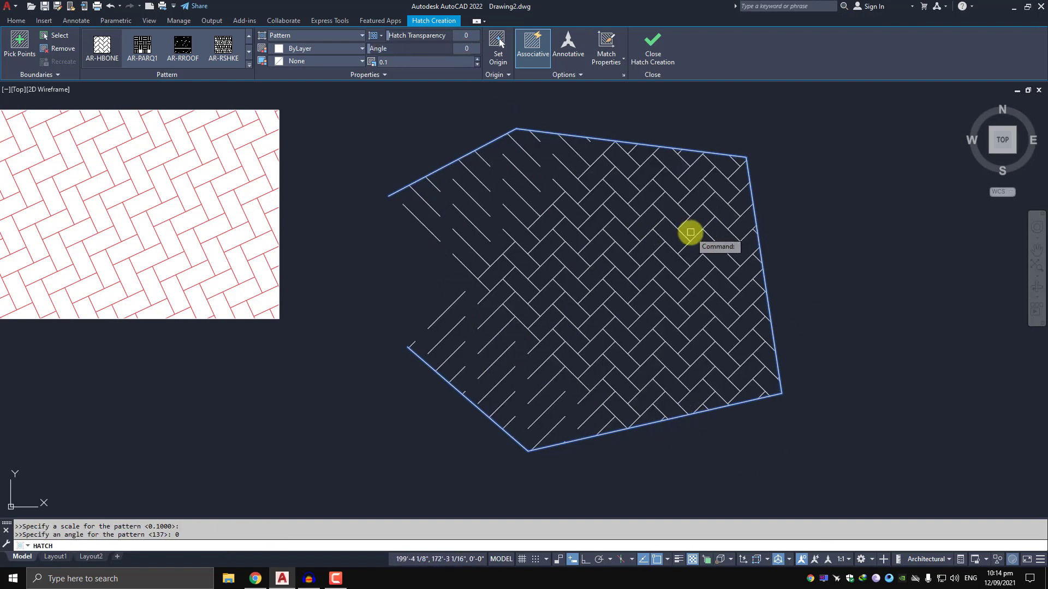
{"action": "scroll", "coordinate": [680, 239], "scroll_direction": "down", "scroll_amount": 1}
{"action": "scroll", "coordinate": [594, 248], "scroll_direction": "down", "scroll_amount": 1}
{"action": "scroll", "coordinate": [580, 253], "scroll_direction": "up", "scroll_amount": 1}
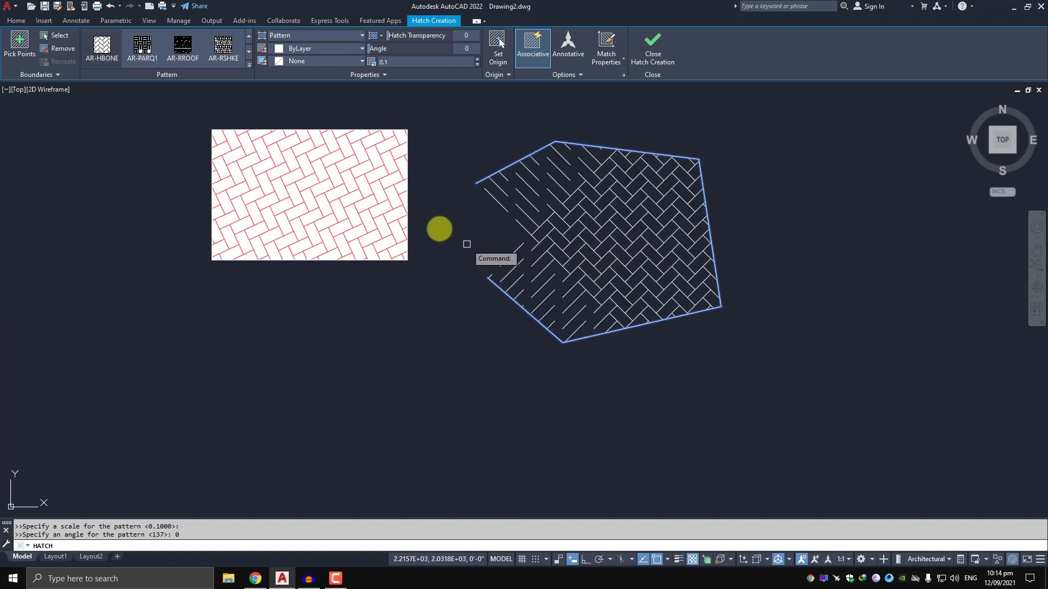
{"action": "middle_click_drag", "start_coordinate": [473, 321], "coordinate": [514, 274]}
{"action": "type", "text": "c"}
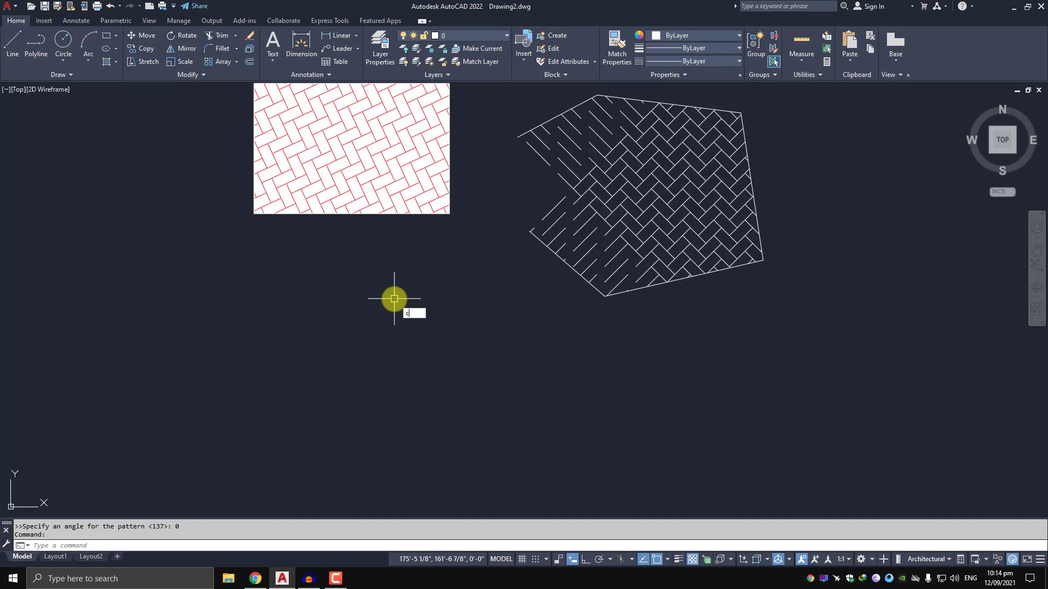
Draw two concentric circles sharing one centre point
{"action": "key", "text": "Return"}
{"action": "left_click", "coordinate": [399, 379]}
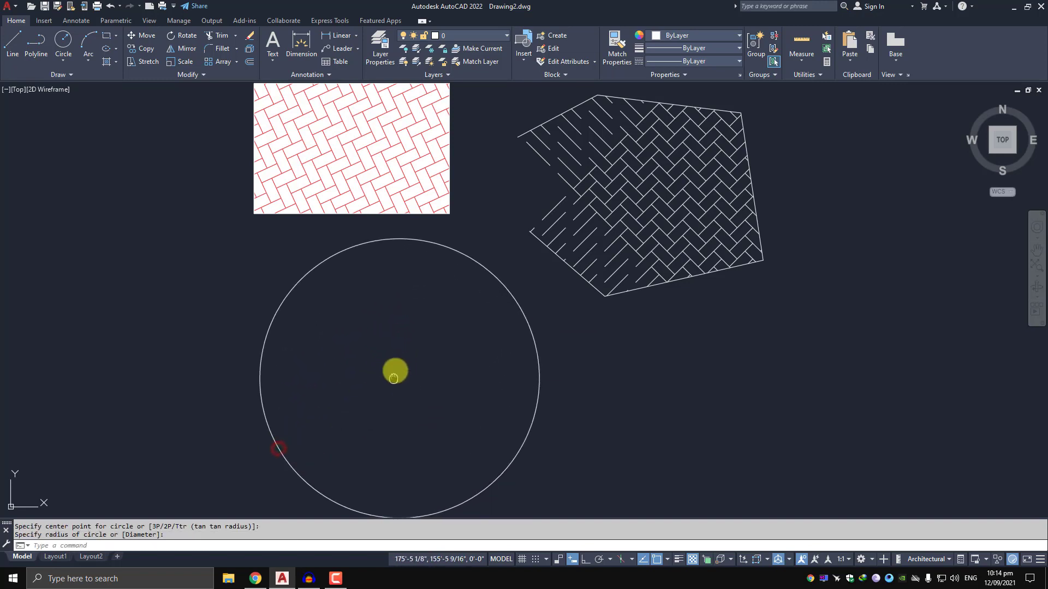
{"action": "middle_click_drag", "start_coordinate": [393, 378], "coordinate": [419, 348]}
{"action": "key", "text": "Return"}
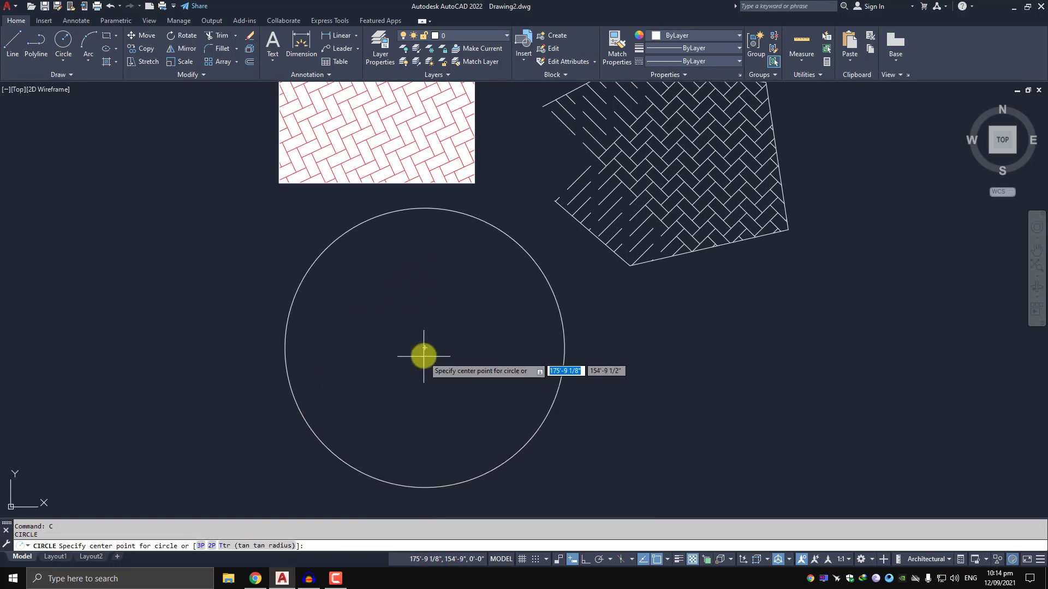
{"action": "left_click", "coordinate": [424, 348]}
{"action": "left_click", "coordinate": [351, 379]}
Frame the circles alongside the existing hatches and start a new hatch
{"action": "middle_click_drag", "start_coordinate": [422, 324], "coordinate": [450, 318]}
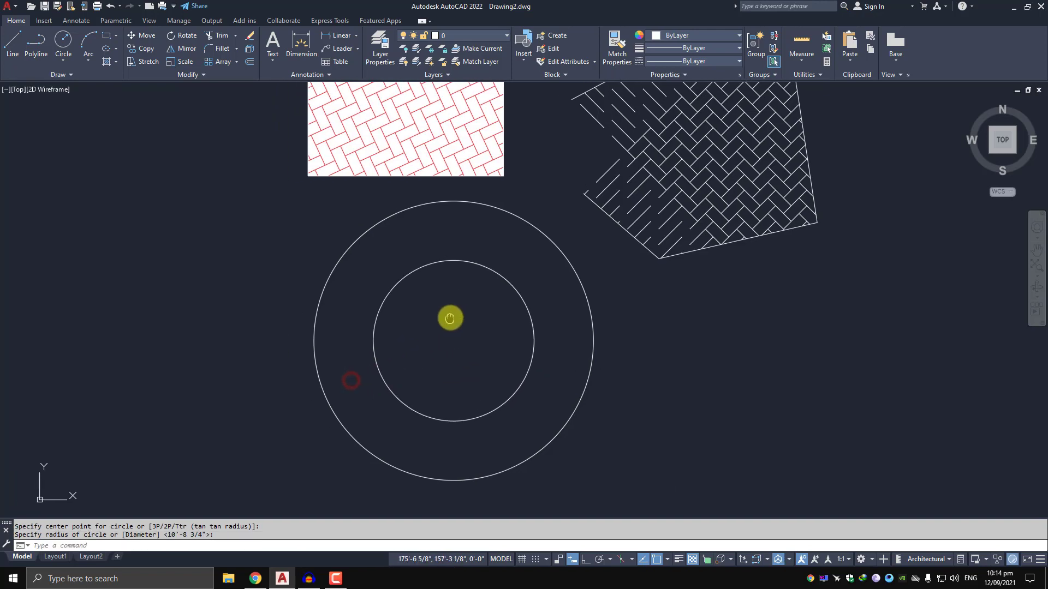
{"action": "scroll", "coordinate": [426, 343], "scroll_direction": "down", "scroll_amount": 1}
{"action": "scroll", "coordinate": [445, 323], "scroll_direction": "up", "scroll_amount": 3}
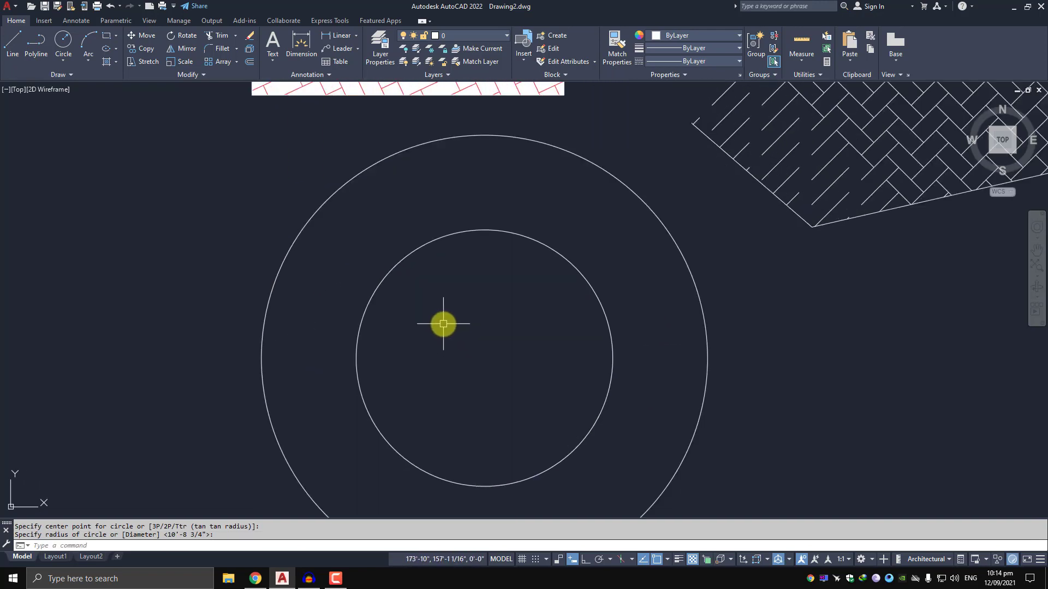
{"action": "middle_click_drag", "start_coordinate": [430, 285], "coordinate": [428, 276]}
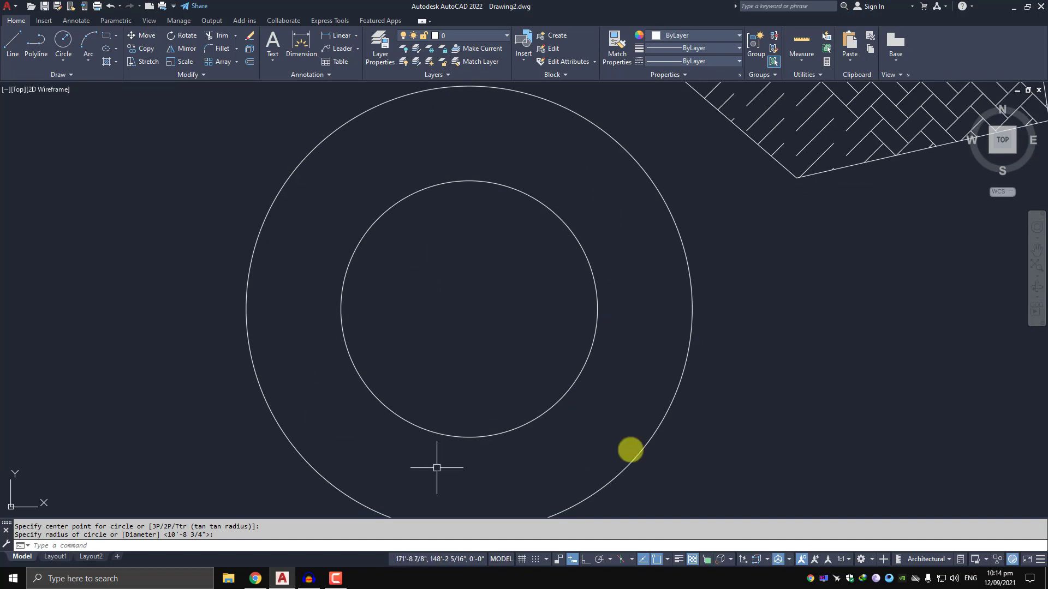
{"action": "scroll", "coordinate": [543, 269], "scroll_direction": "down", "scroll_amount": 4}
{"action": "mouse_move", "coordinate": [542, 269]}
{"action": "middle_mouse_down"}
{"action": "mouse_move", "coordinate": [493, 300]}
{"action": "mouse_move", "coordinate": [482, 327]}
{"action": "middle_mouse_up"}
{"action": "scroll", "coordinate": [484, 319], "scroll_direction": "up", "scroll_amount": 2}
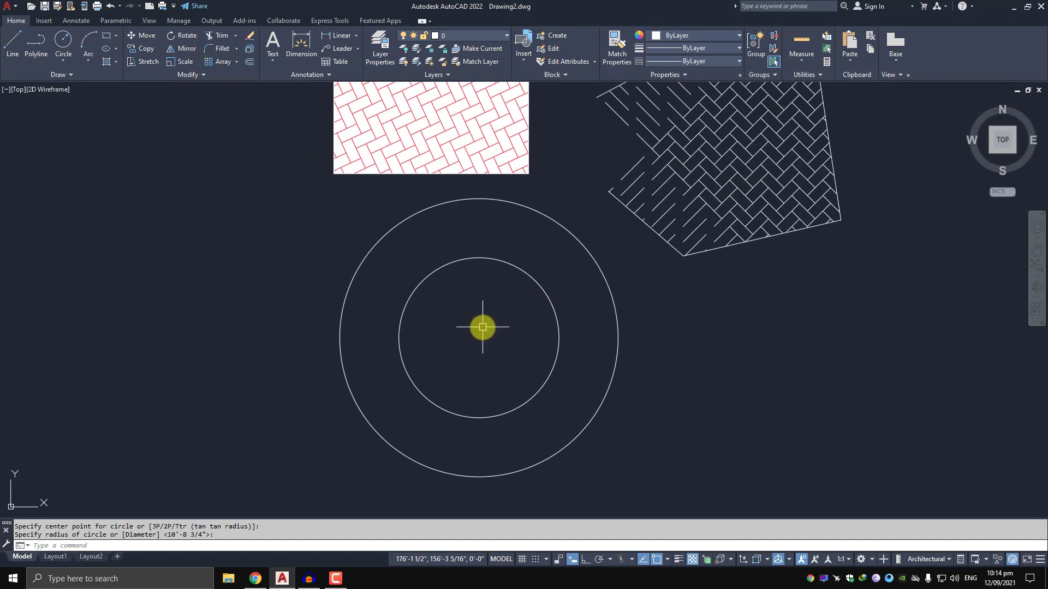
{"action": "type", "text": "h"}
{"action": "key", "text": "Return"}
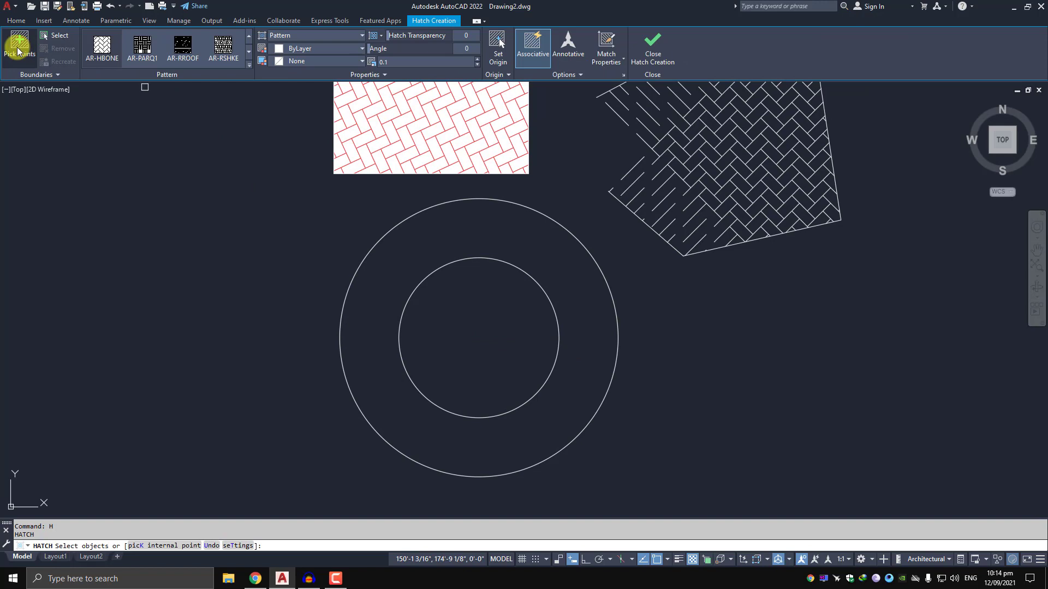
Fill the ring between the circles with the ANGLE pattern by picking inside it
{"action": "left_click", "coordinate": [18, 50]}
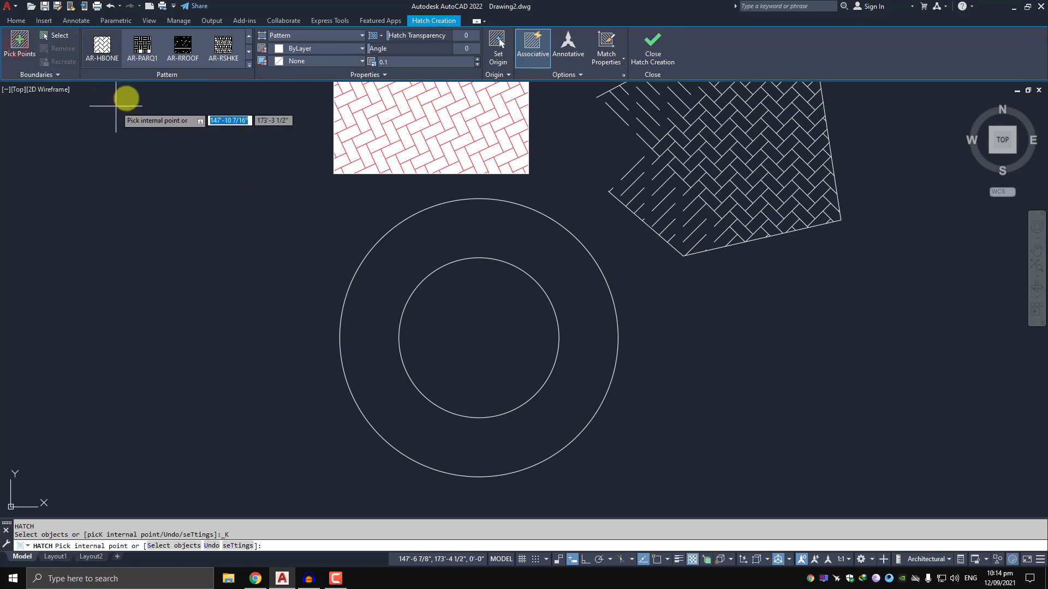
{"action": "left_click", "coordinate": [250, 65]}
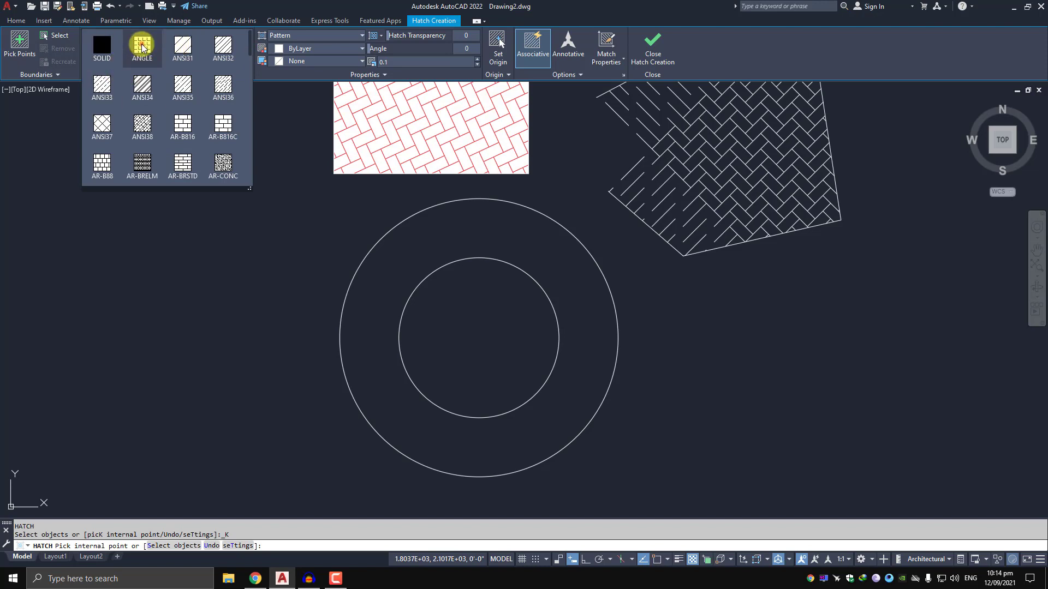
{"action": "left_click", "coordinate": [139, 52]}
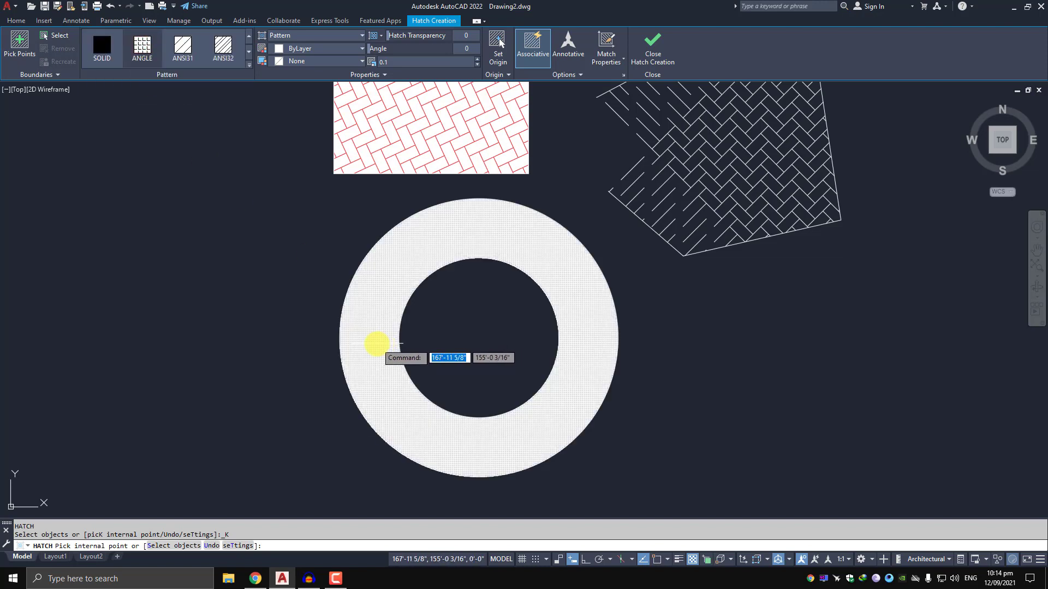
{"action": "left_click", "coordinate": [376, 343]}
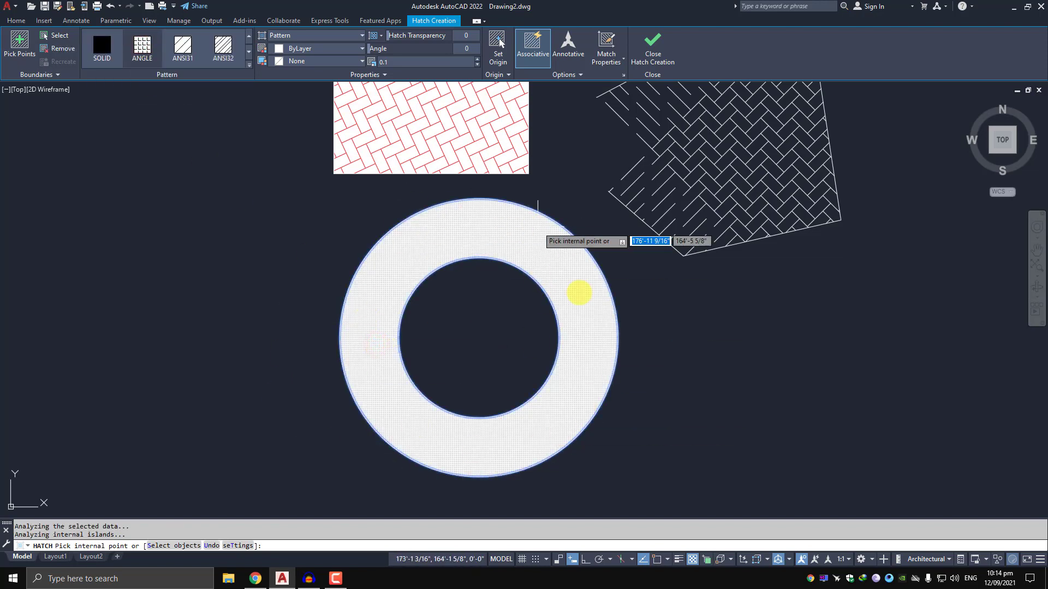
{"action": "scroll", "coordinate": [580, 345], "scroll_direction": "up", "scroll_amount": 3}
{"action": "scroll", "coordinate": [608, 304], "scroll_direction": "up", "scroll_amount": 3}
{"action": "scroll", "coordinate": [467, 246], "scroll_direction": "up", "scroll_amount": 3}
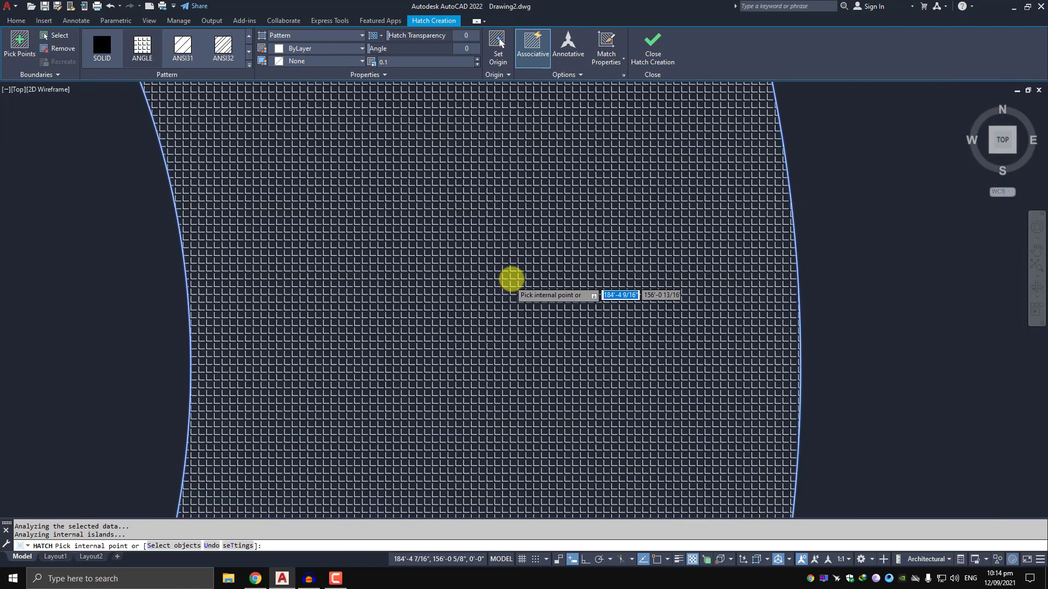
{"action": "scroll", "coordinate": [407, 276], "scroll_direction": "down", "scroll_amount": 3}
{"action": "scroll", "coordinate": [365, 279], "scroll_direction": "down", "scroll_amount": 2}
{"action": "middle_click_drag", "start_coordinate": [365, 279], "coordinate": [498, 318]}
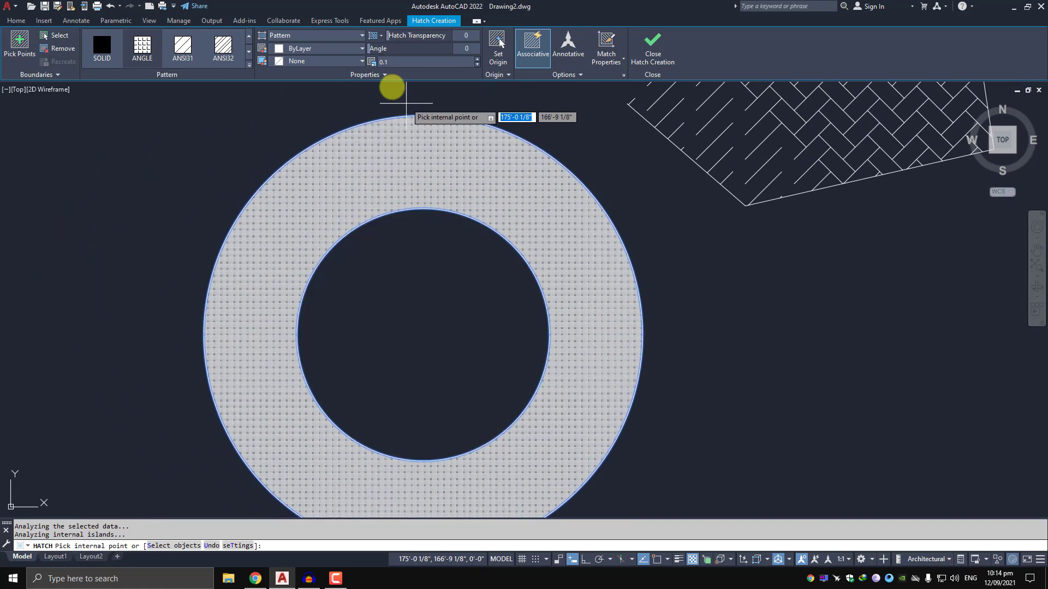
Set the ring hatch scale to 1 and commit it
{"action": "left_click", "coordinate": [393, 61]}
{"action": "type", "text": "1"}
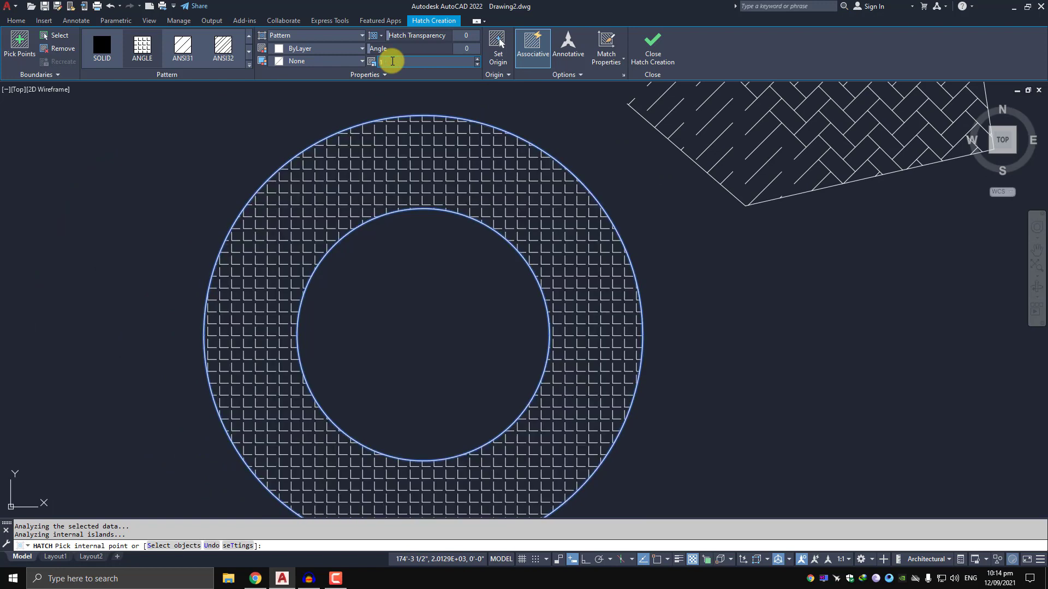
{"action": "mouse_move", "coordinate": [453, 336]}
{"action": "middle_mouse_down"}
{"action": "mouse_move", "coordinate": [519, 272]}
{"action": "mouse_move", "coordinate": [503, 321]}
{"action": "middle_mouse_up"}
{"action": "right_click", "coordinate": [111, 223]}
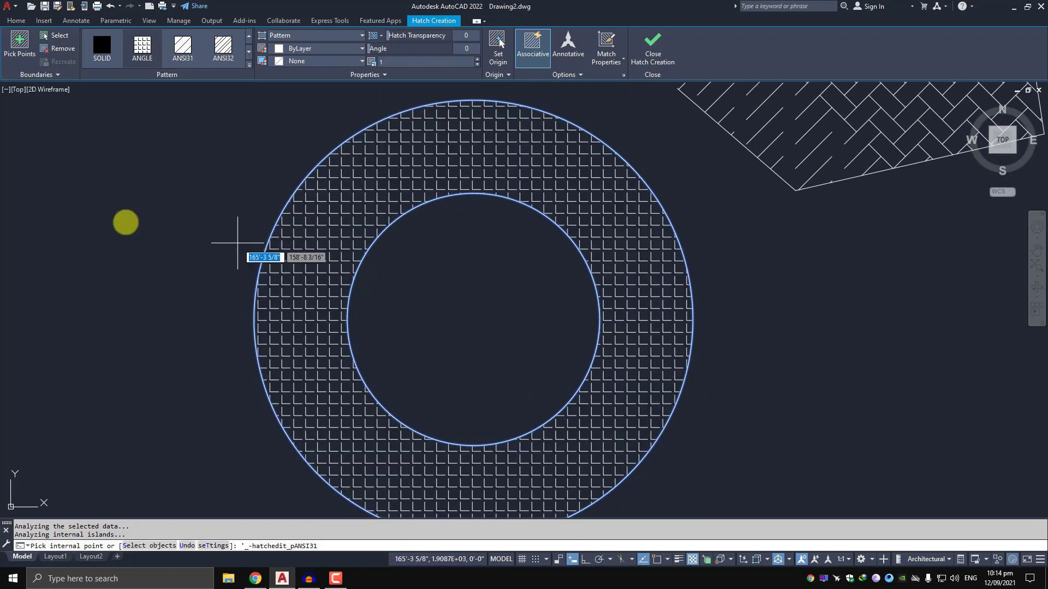
{"action": "left_click", "coordinate": [110, 221]}
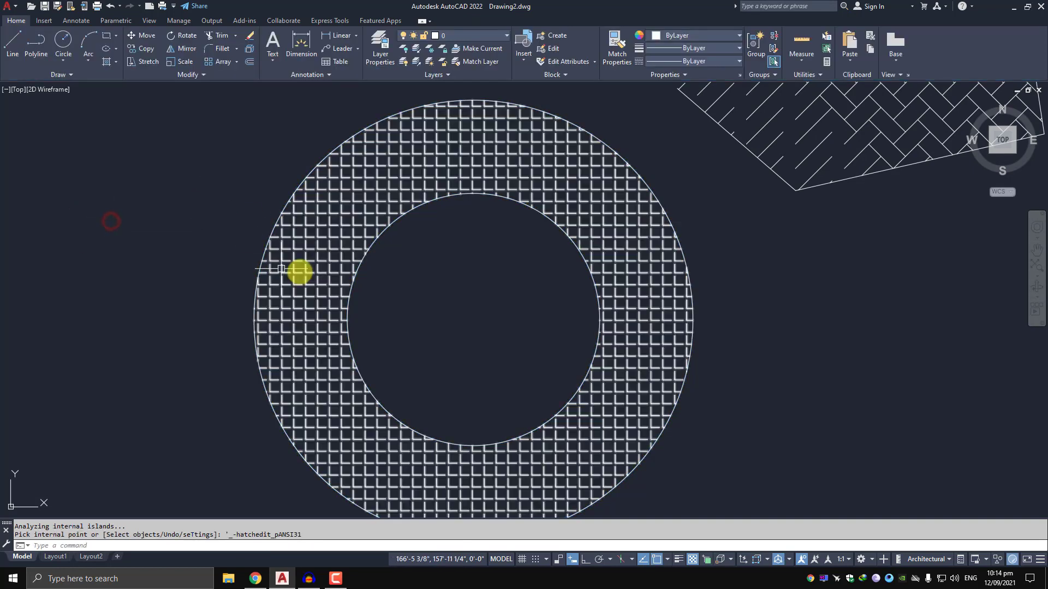
Fill the inner circle with ANSI32 diagonal hatching in red (205,32,39)
{"action": "key", "text": "Return"}
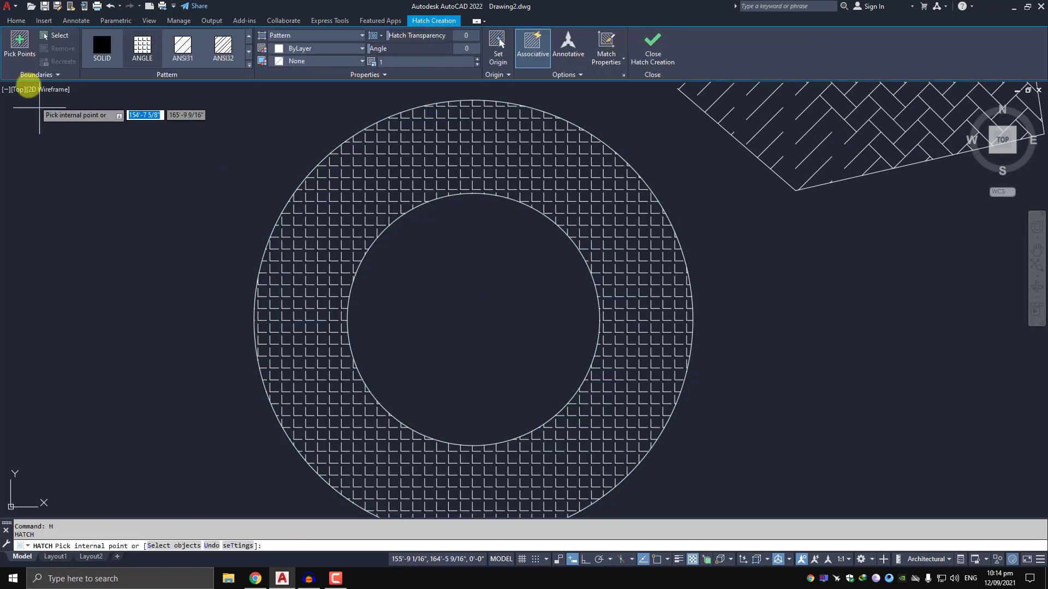
{"action": "left_click", "coordinate": [20, 43]}
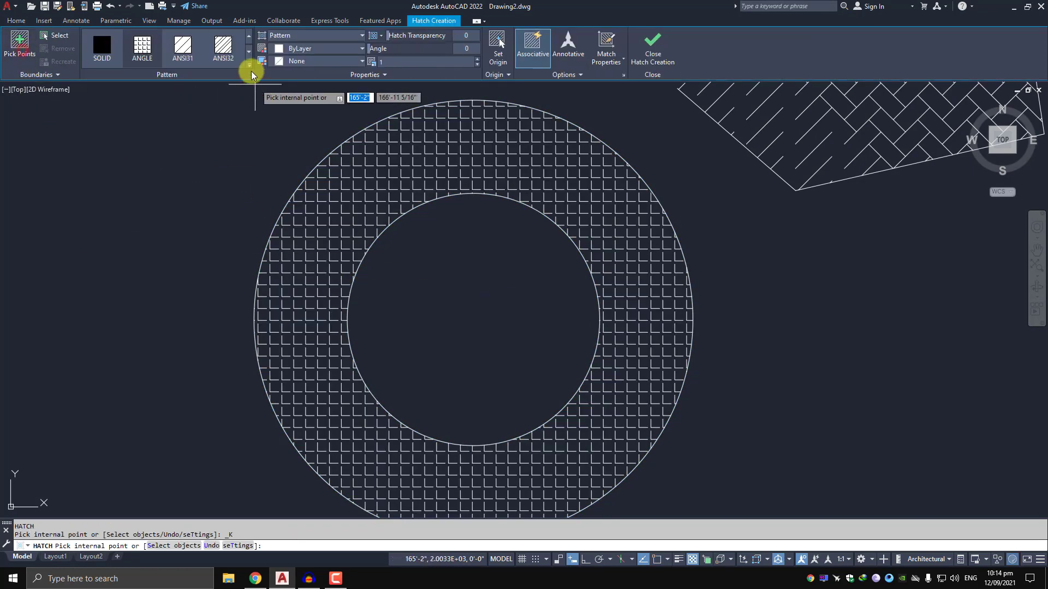
{"action": "left_click", "coordinate": [224, 52]}
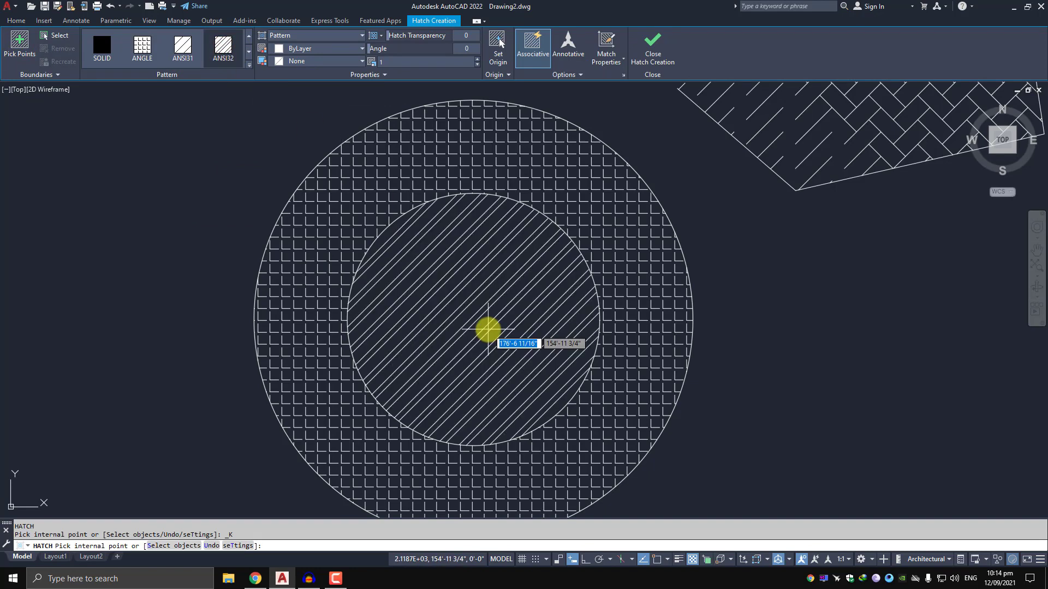
{"action": "left_click", "coordinate": [488, 330]}
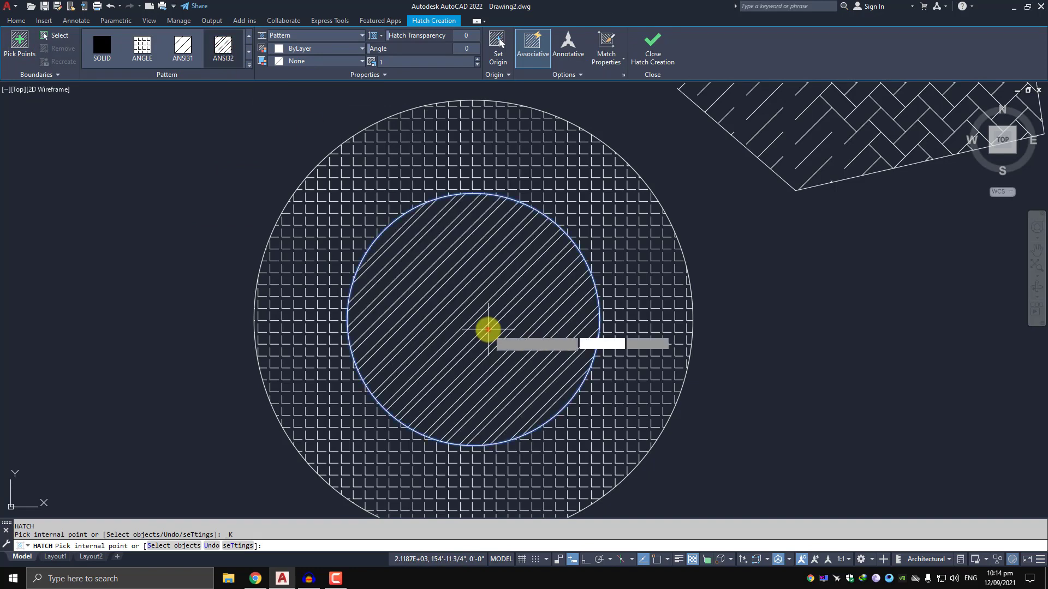
{"action": "left_click", "coordinate": [299, 52]}
{"action": "left_click", "coordinate": [309, 104]}
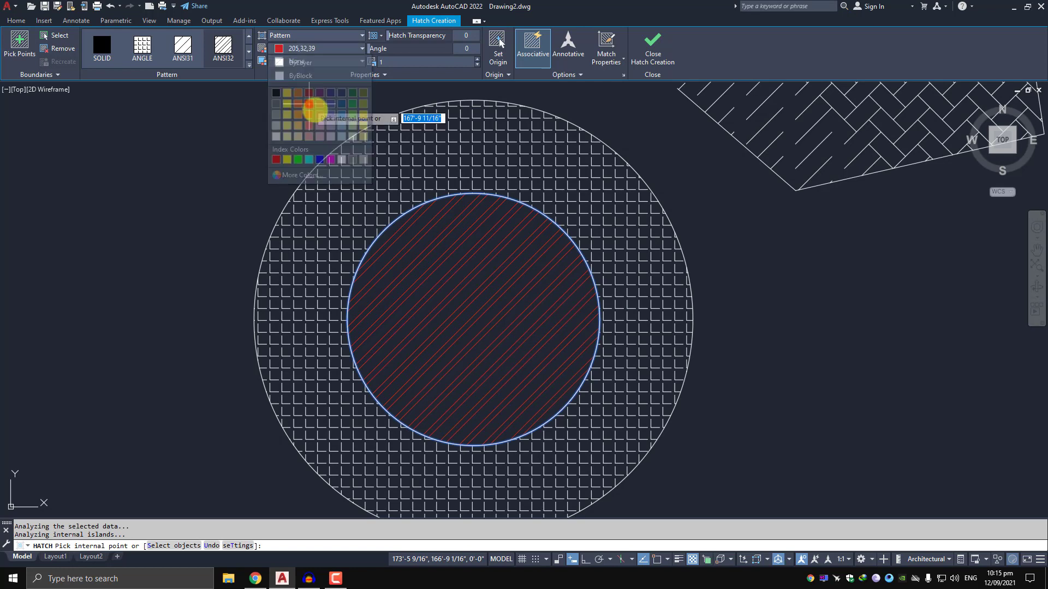
{"action": "right_click", "coordinate": [162, 175]}
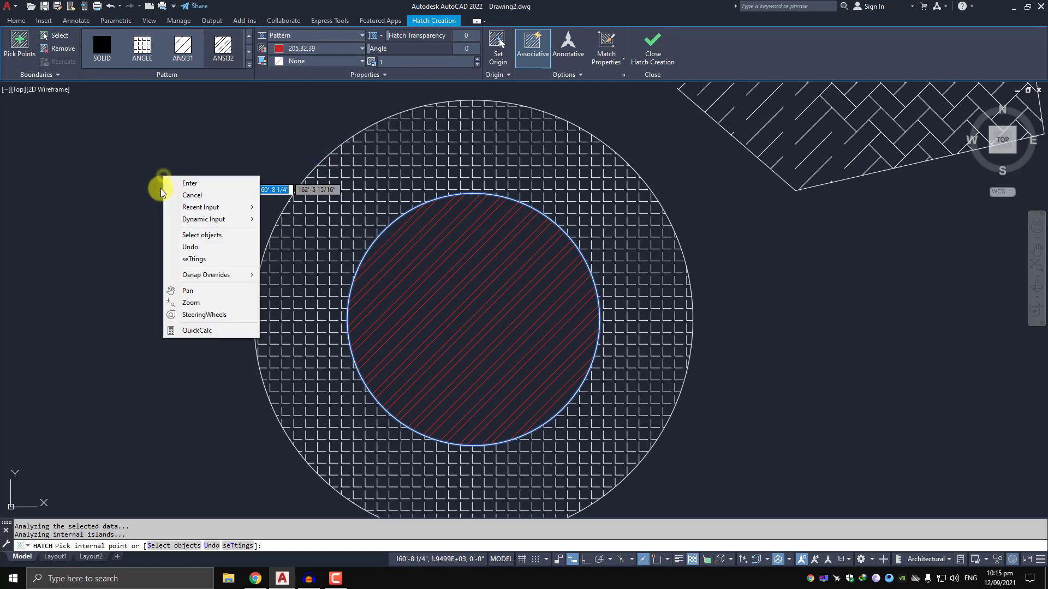
{"action": "left_click", "coordinate": [197, 184]}
Recolour the ring's grid hatch light yellow (229,232,120)
{"action": "left_click", "coordinate": [297, 213]}
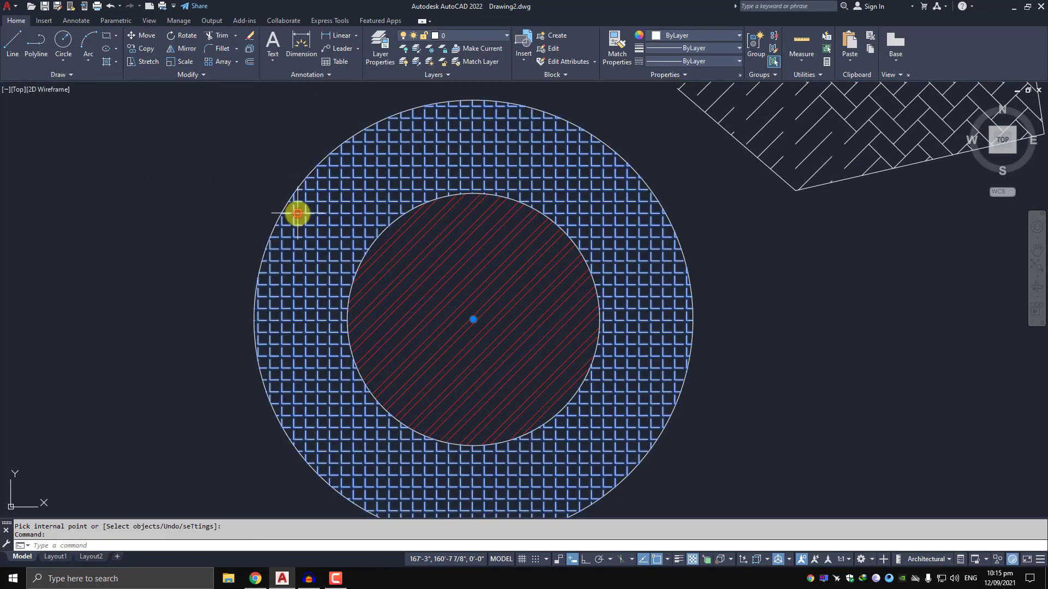
{"action": "left_click", "coordinate": [299, 53]}
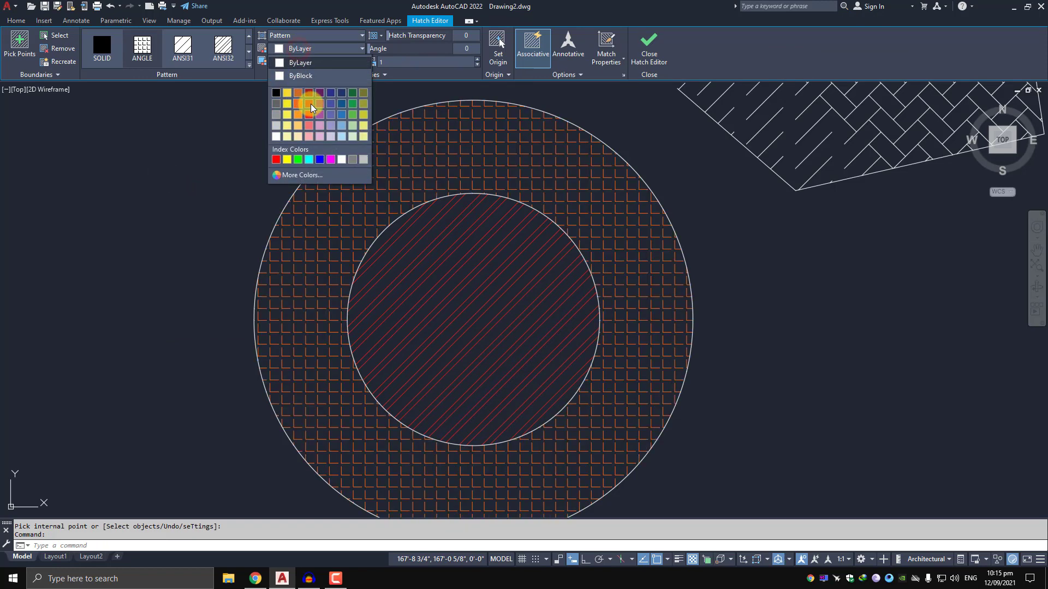
{"action": "left_click", "coordinate": [363, 126]}
{"action": "left_click", "coordinate": [144, 222]}
Deselect, pan to the red herringbone rectangle, and select its hatch
{"action": "key", "text": "Escape"}
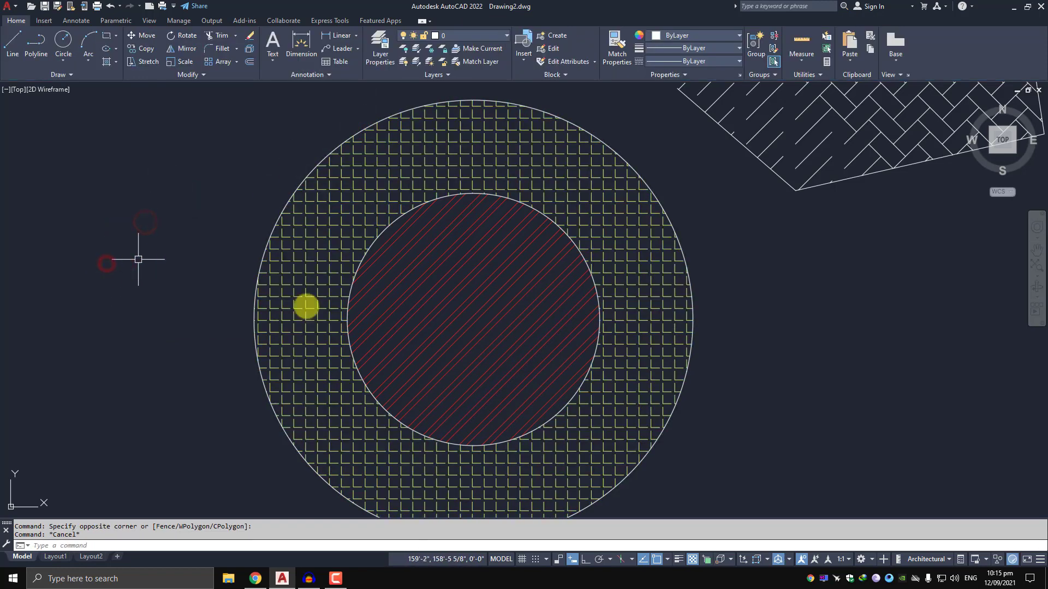
{"action": "scroll", "coordinate": [427, 314], "scroll_direction": "down", "scroll_amount": 2}
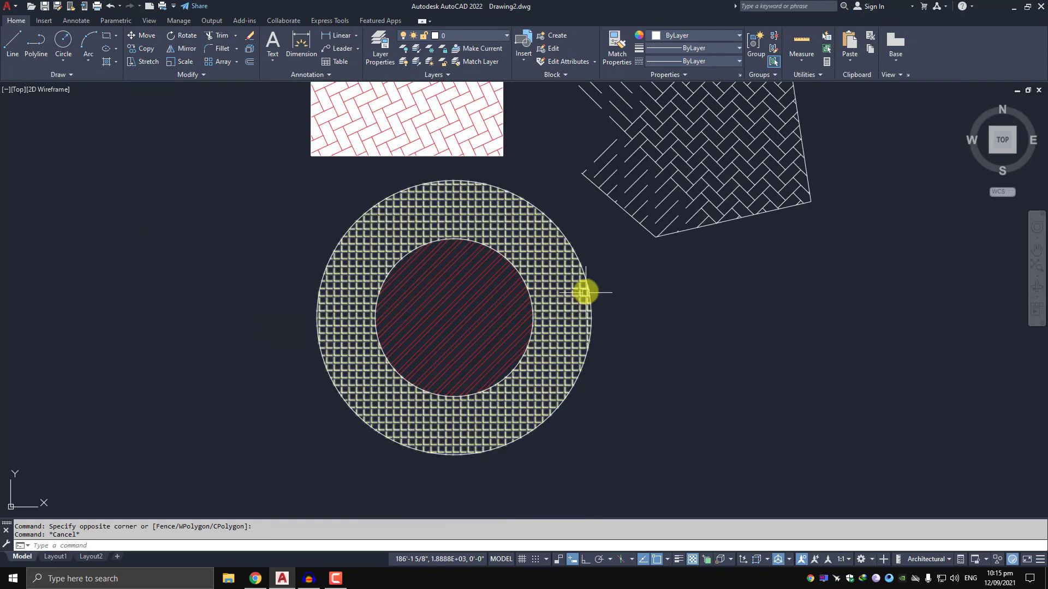
{"action": "middle_click_drag", "start_coordinate": [585, 290], "coordinate": [543, 349]}
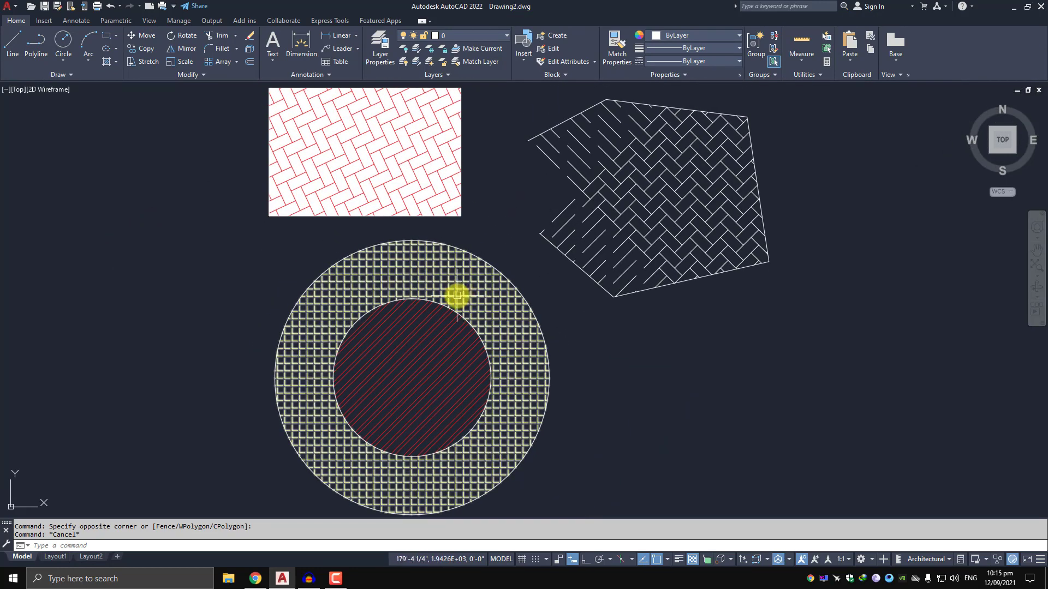
{"action": "middle_click_drag", "start_coordinate": [502, 169], "coordinate": [510, 274]}
{"action": "scroll", "coordinate": [351, 234], "scroll_direction": "up", "scroll_amount": 2}
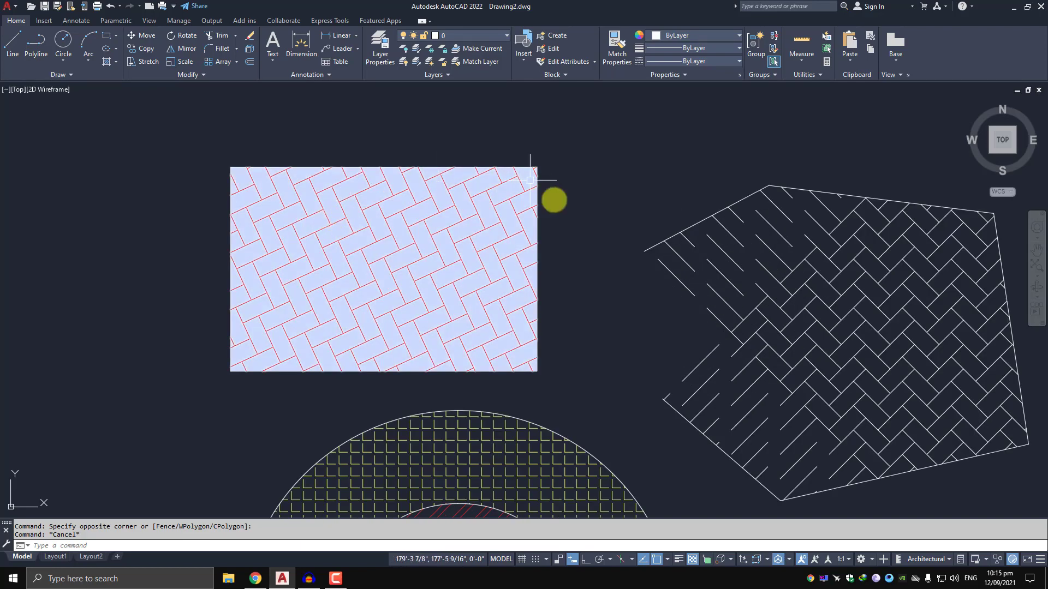
{"action": "left_click", "coordinate": [241, 176]}
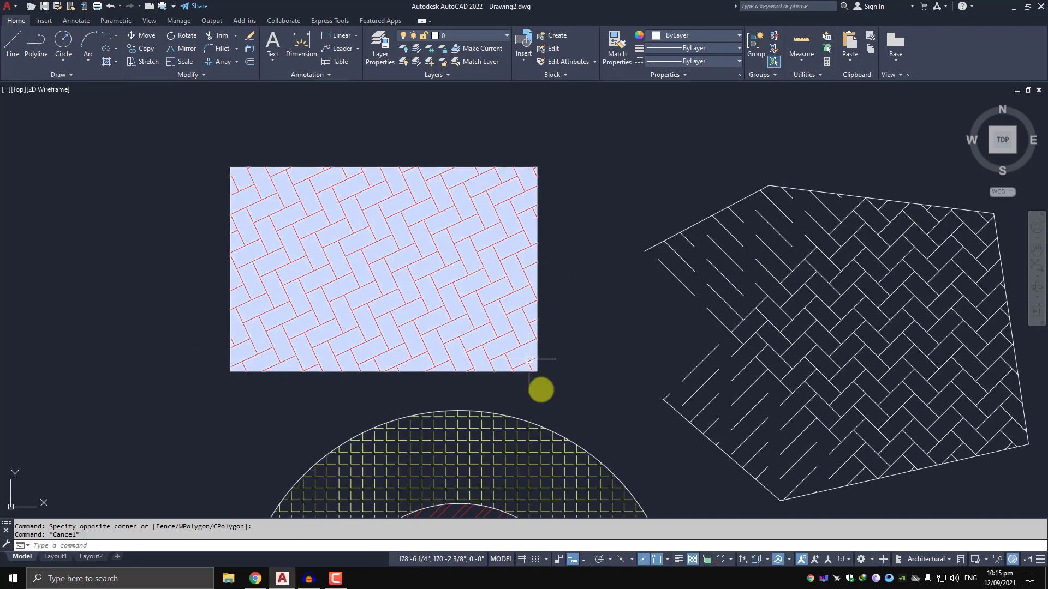
Pan across the drawing and Zoom Extents to show all three hatched shapes
{"action": "scroll", "coordinate": [348, 198], "scroll_direction": "down", "scroll_amount": 2}
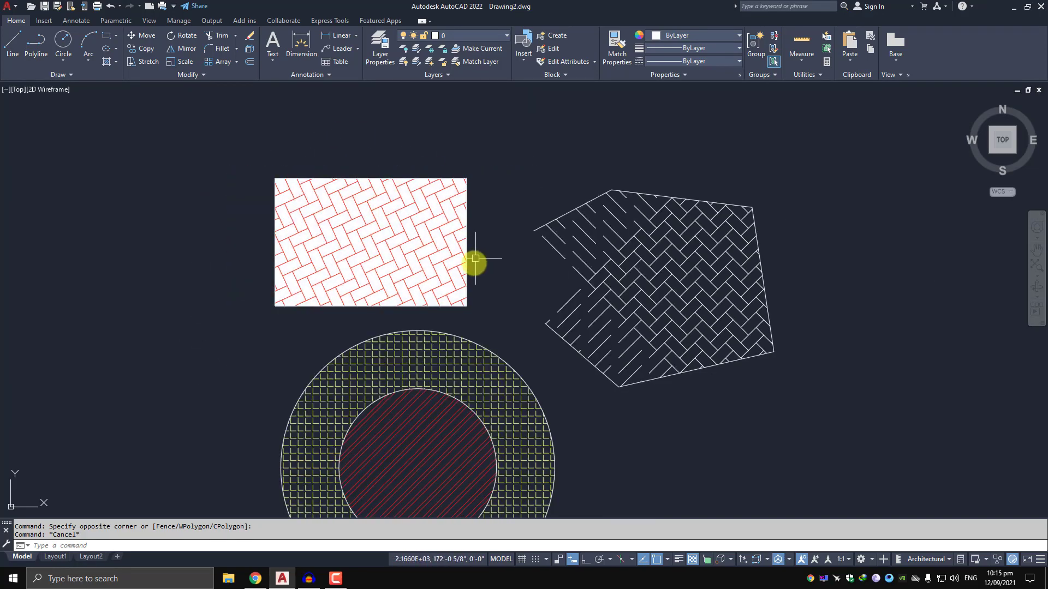
{"action": "mouse_move", "coordinate": [475, 262]}
{"action": "middle_mouse_down"}
{"action": "mouse_move", "coordinate": [367, 159]}
{"action": "mouse_move", "coordinate": [434, 218]}
{"action": "middle_mouse_up"}
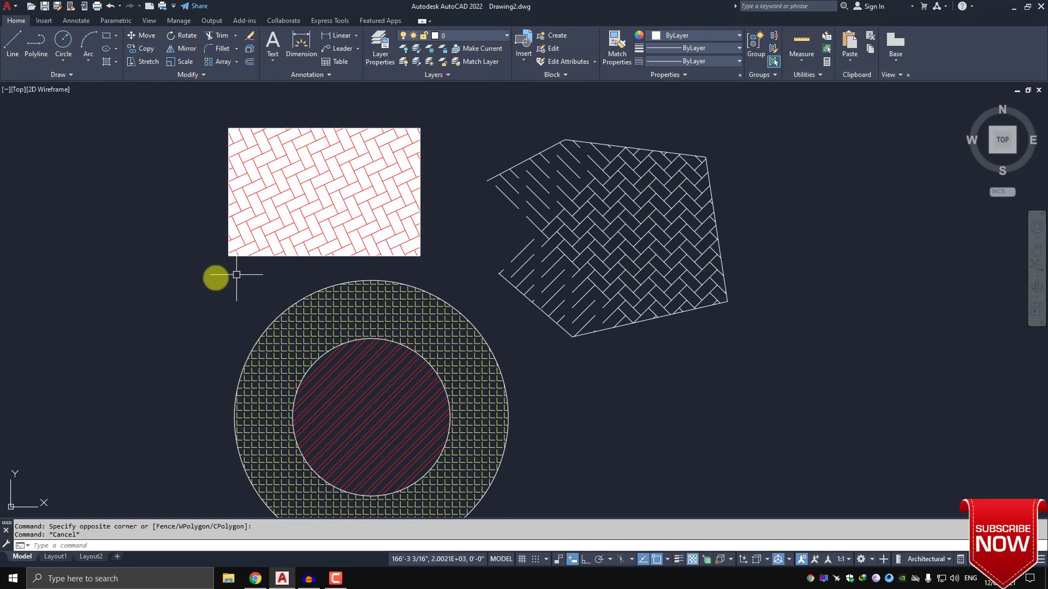
{"action": "scroll", "coordinate": [215, 275], "scroll_direction": "down", "scroll_amount": 2}
{"action": "middle_click_drag", "start_coordinate": [215, 275], "coordinate": [243, 199]}
{"action": "scroll", "coordinate": [330, 233], "scroll_direction": "up", "scroll_amount": 2}
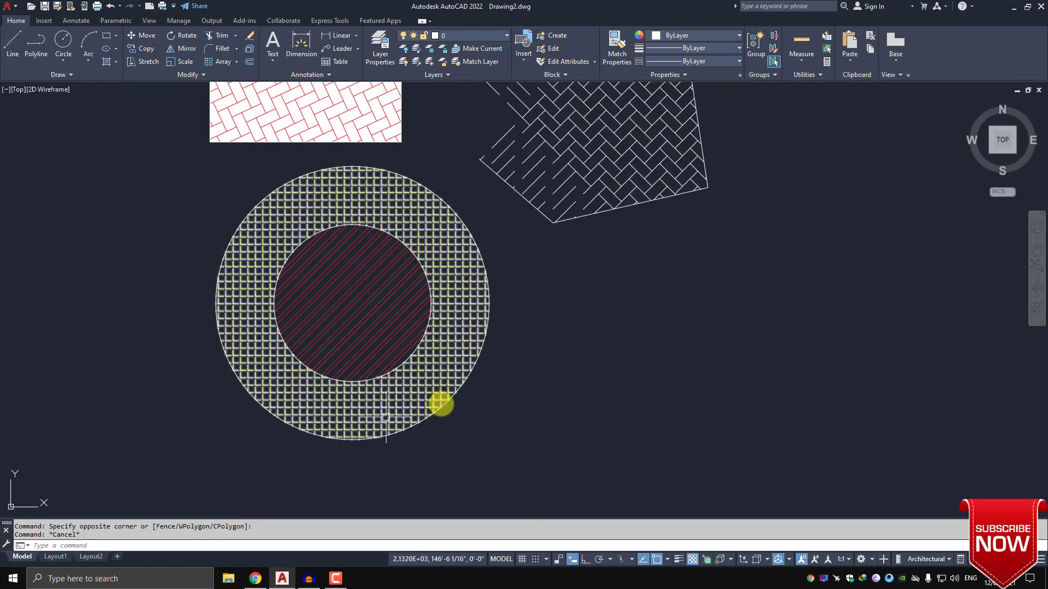
{"action": "mouse_move", "coordinate": [637, 281]}
{"action": "middle_mouse_down"}
{"action": "mouse_move", "coordinate": [599, 409]}
{"action": "mouse_move", "coordinate": [671, 362]}
{"action": "middle_mouse_up"}
{"action": "middle_click", "coordinate": [670, 362]}
{"action": "middle_click", "coordinate": [671, 363]}
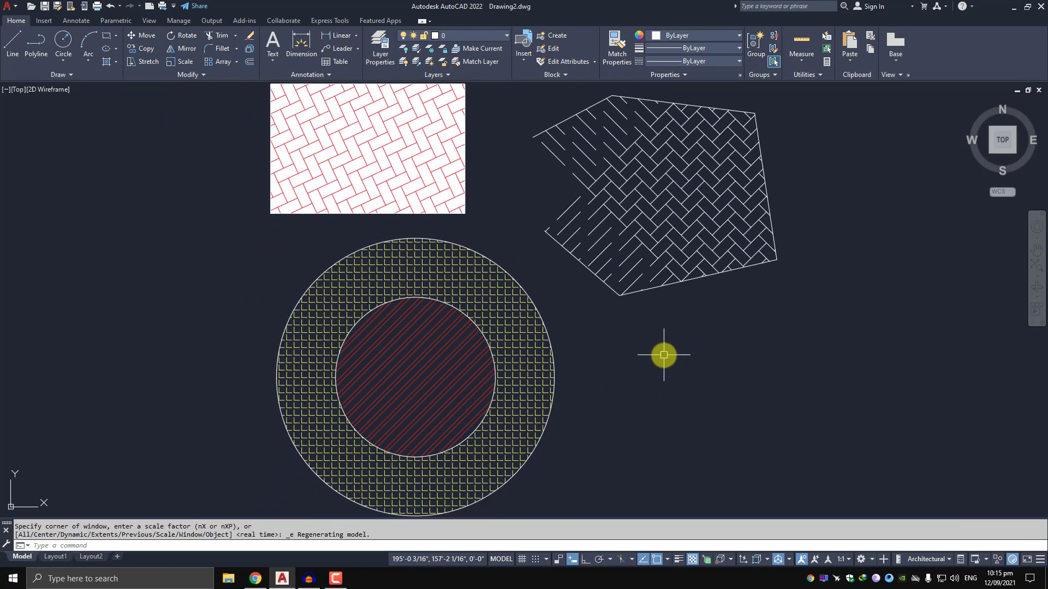